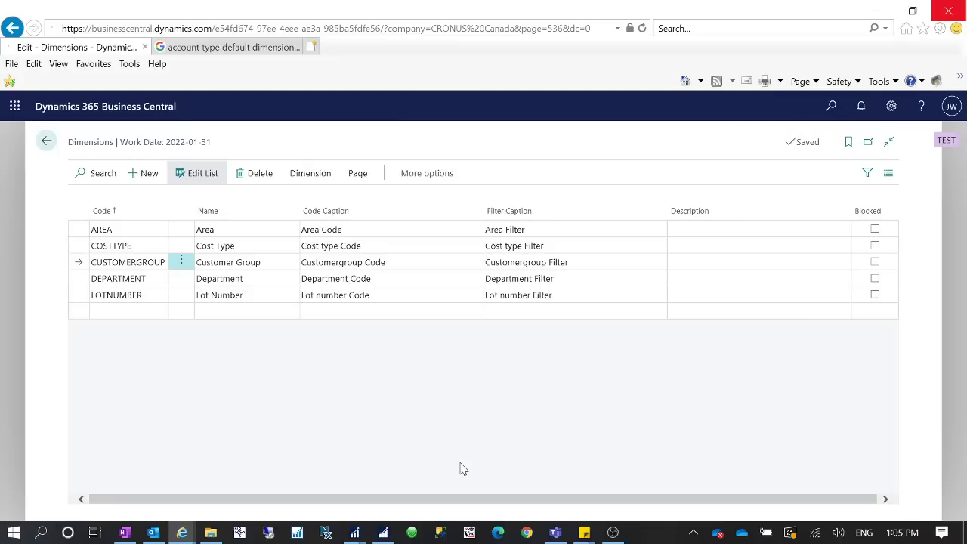
Go to the customer list and view the default dimensions assigned individually to customer Coho Winery
{"action": "left_click", "coordinate": [47, 143]}
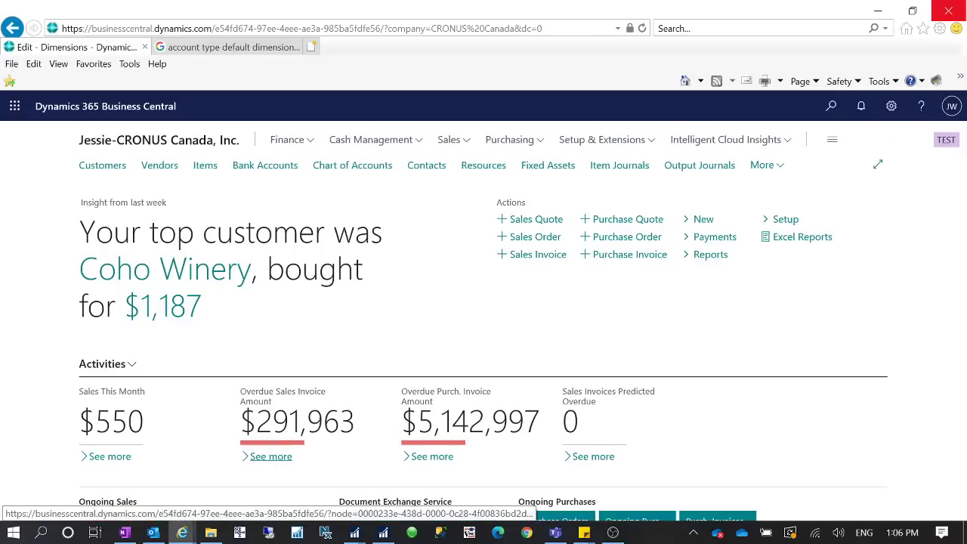
{"action": "left_click", "coordinate": [115, 171]}
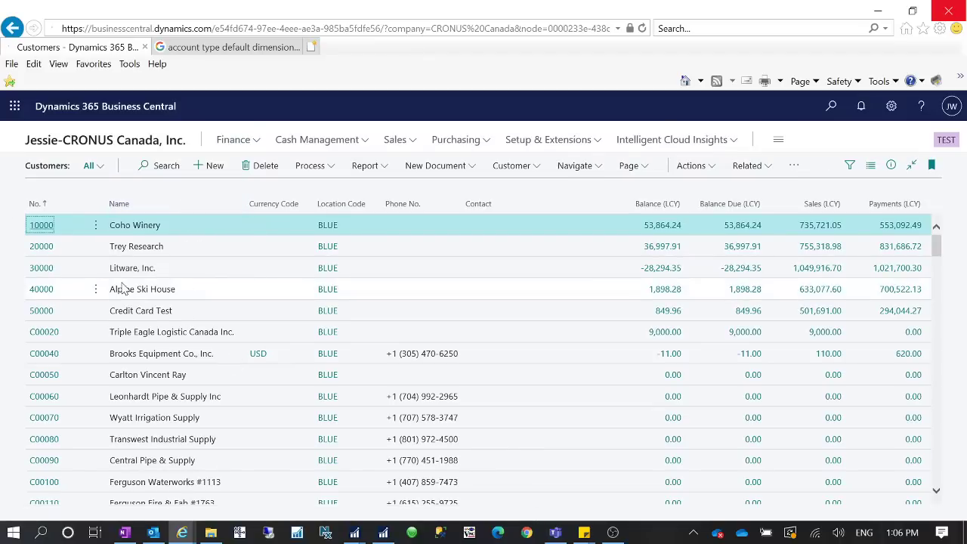
{"action": "left_click", "coordinate": [96, 225]}
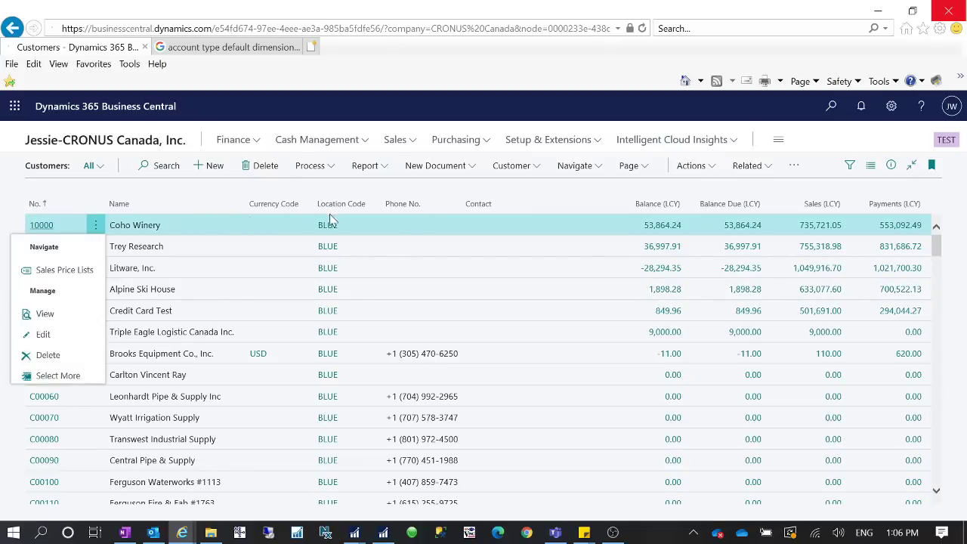
{"action": "left_click", "coordinate": [265, 226]}
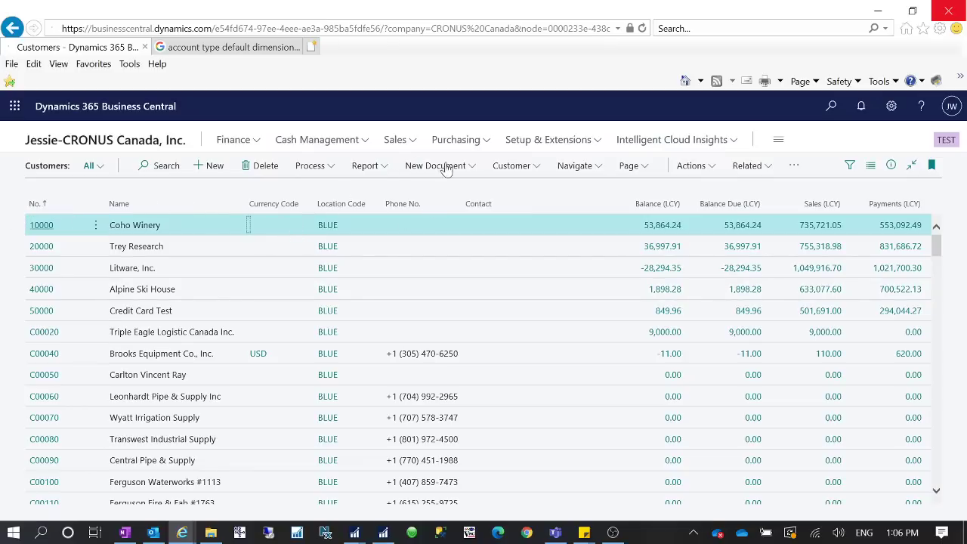
{"action": "left_click", "coordinate": [540, 166]}
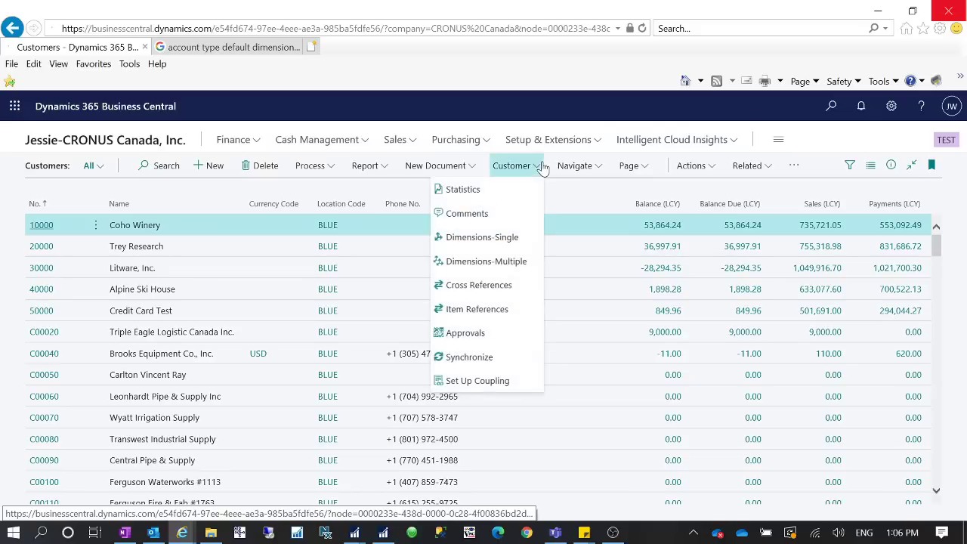
{"action": "left_click", "coordinate": [458, 238]}
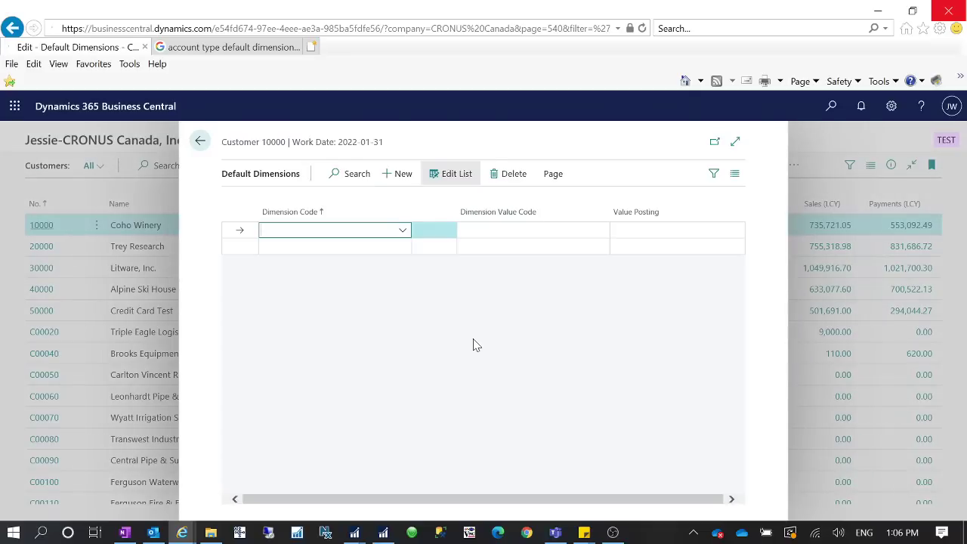
{"action": "left_click", "coordinate": [200, 140]}
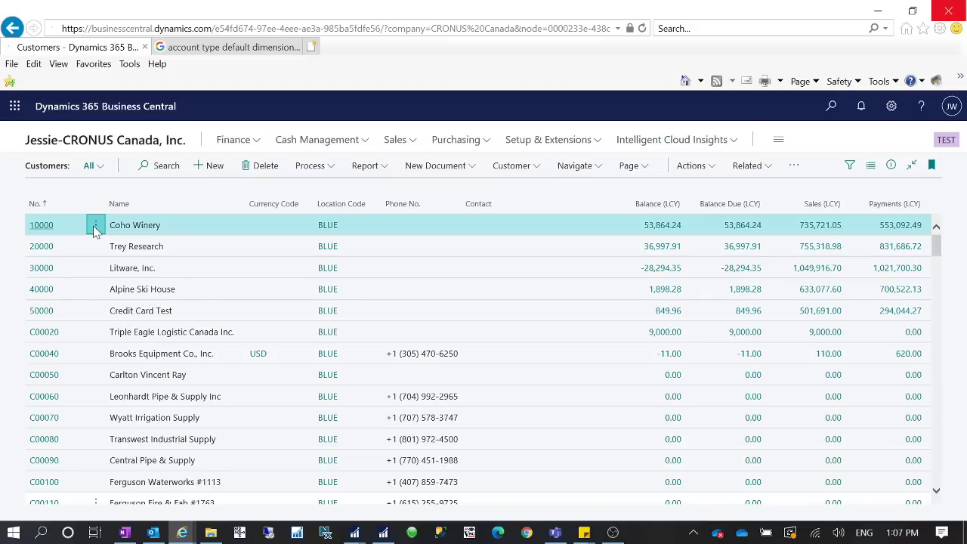
Select all customers in the list and open the default dimensions for multiple records
{"action": "left_click", "coordinate": [96, 228]}
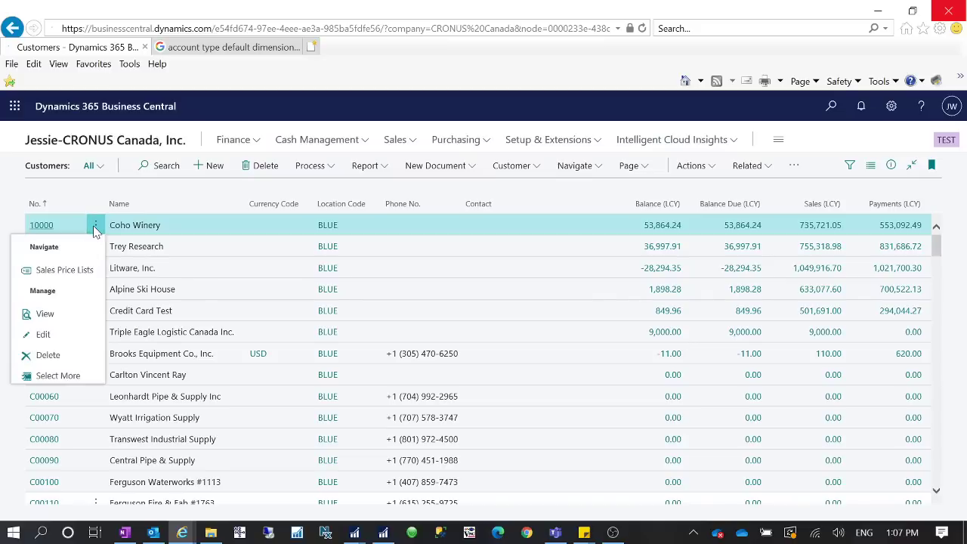
{"action": "left_click", "coordinate": [66, 376]}
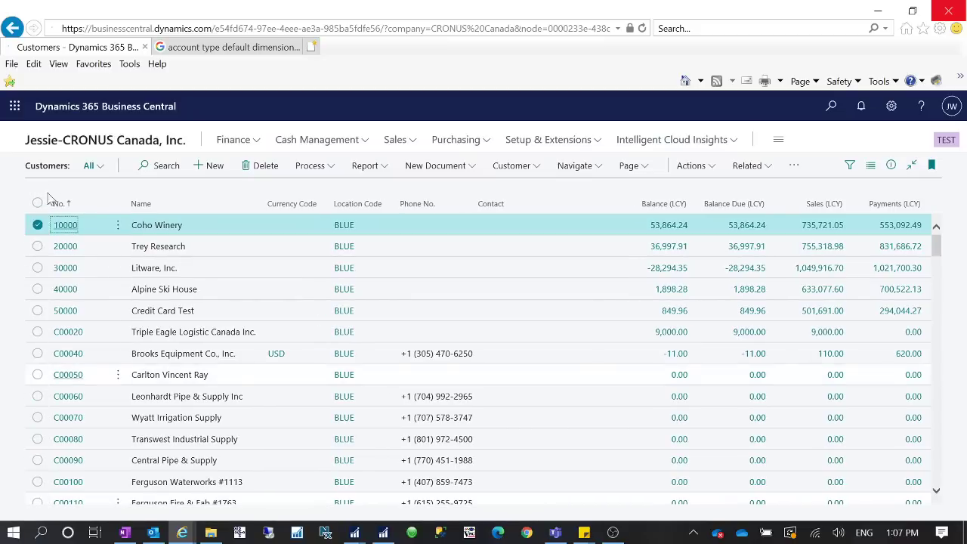
{"action": "left_click", "coordinate": [37, 203]}
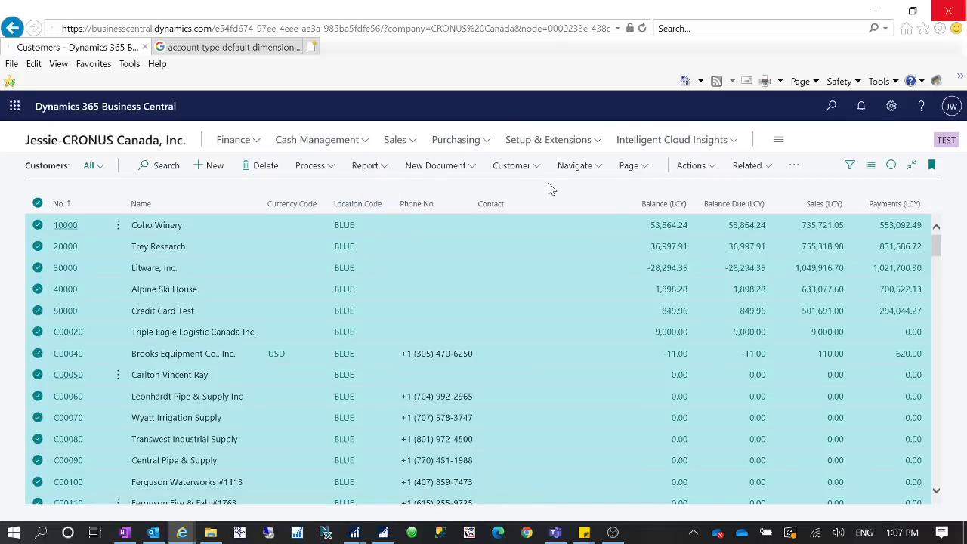
{"action": "left_click", "coordinate": [534, 169]}
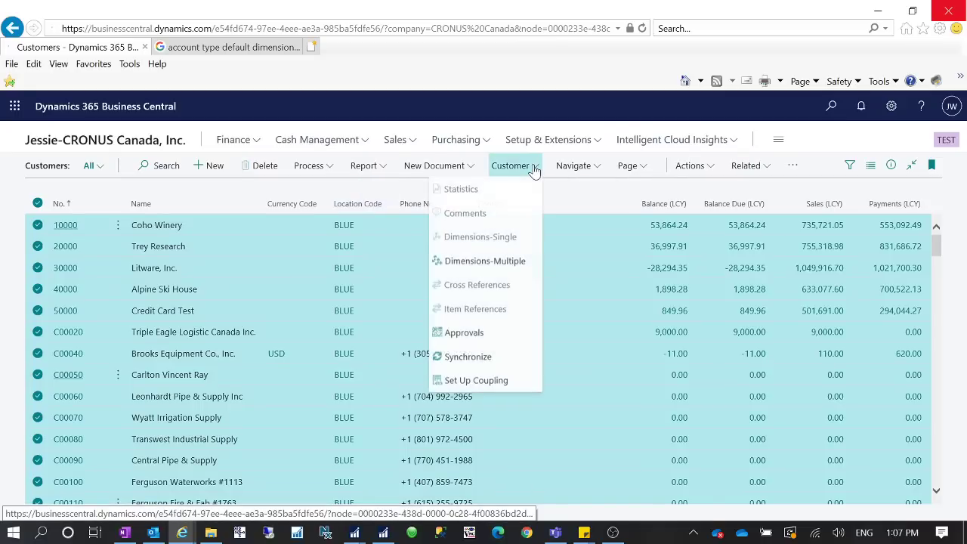
{"action": "left_click", "coordinate": [485, 262]}
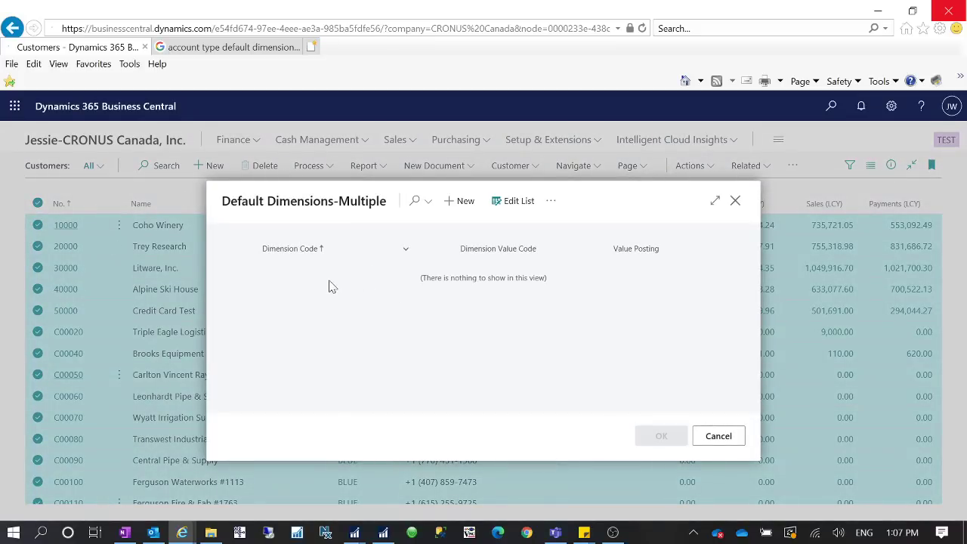
Add a default dimension line with dimension code CUSTOMERGROUP and set its value posting to Code Mandatory
{"action": "left_click", "coordinate": [461, 201]}
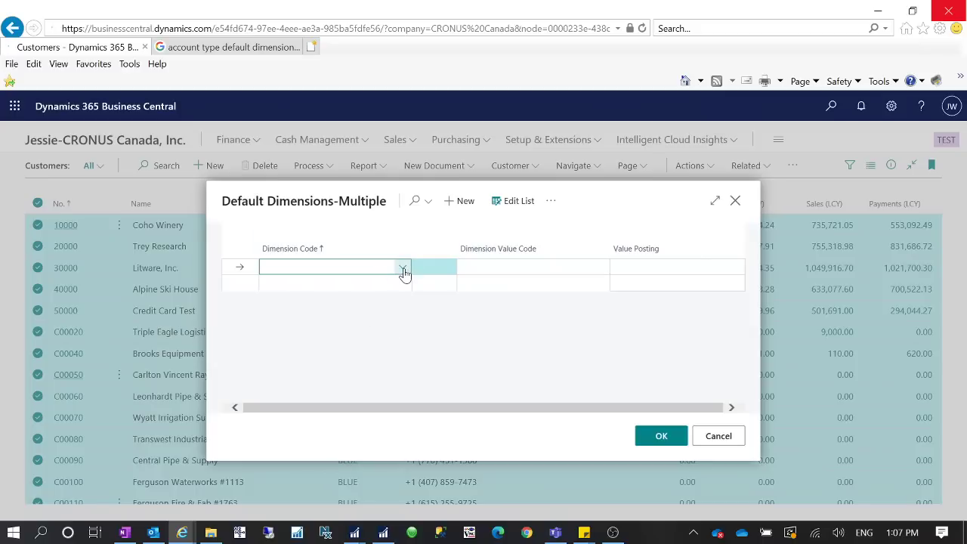
{"action": "left_click", "coordinate": [403, 269]}
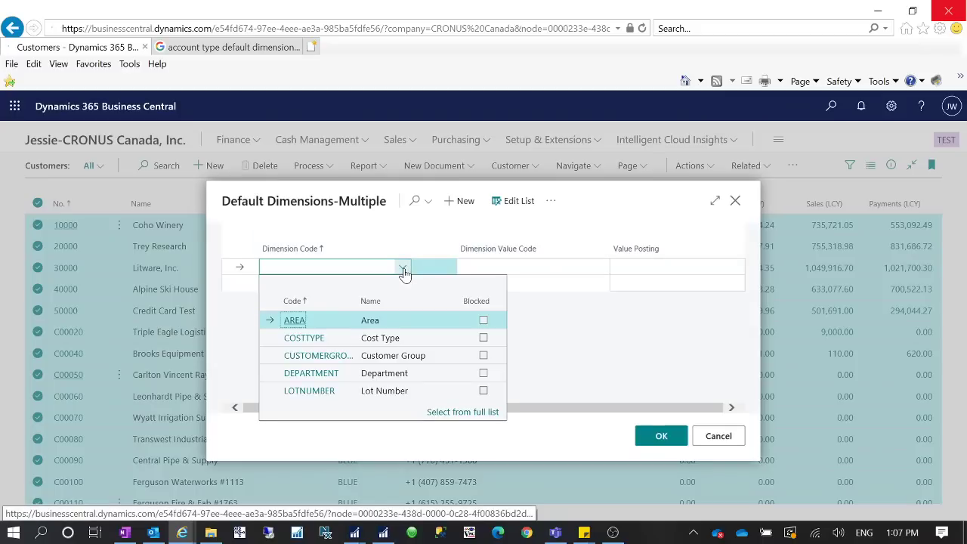
{"action": "left_click", "coordinate": [335, 362]}
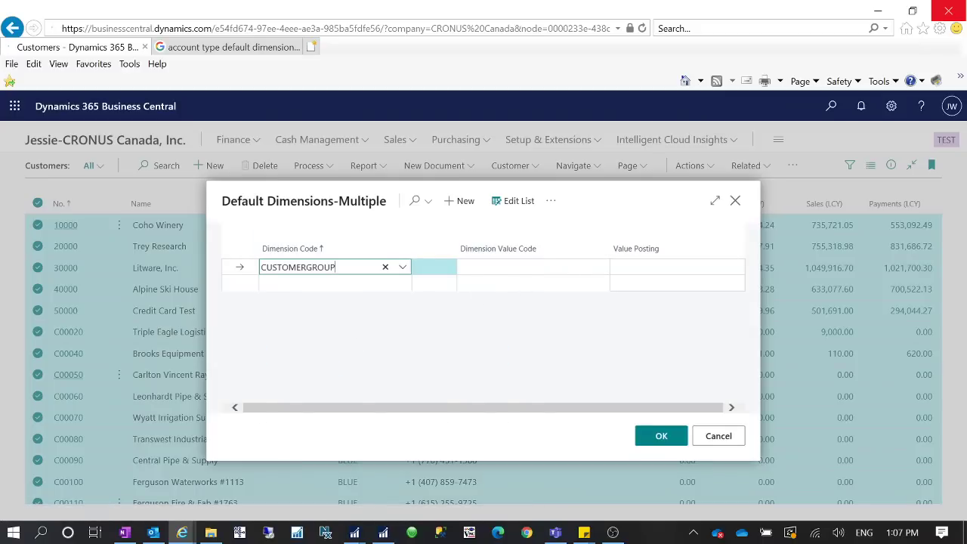
{"action": "left_click", "coordinate": [574, 267]}
{"action": "left_click", "coordinate": [600, 266]}
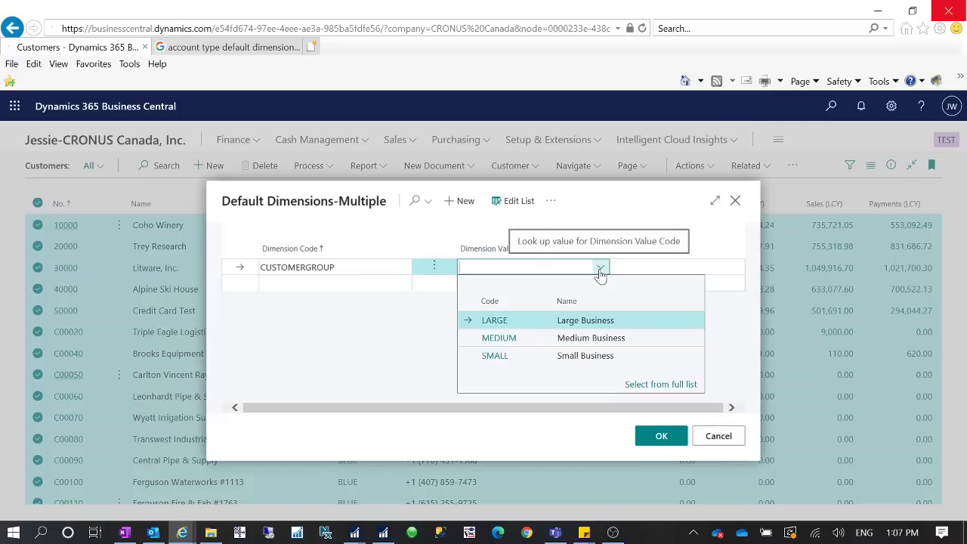
{"action": "left_click", "coordinate": [328, 301]}
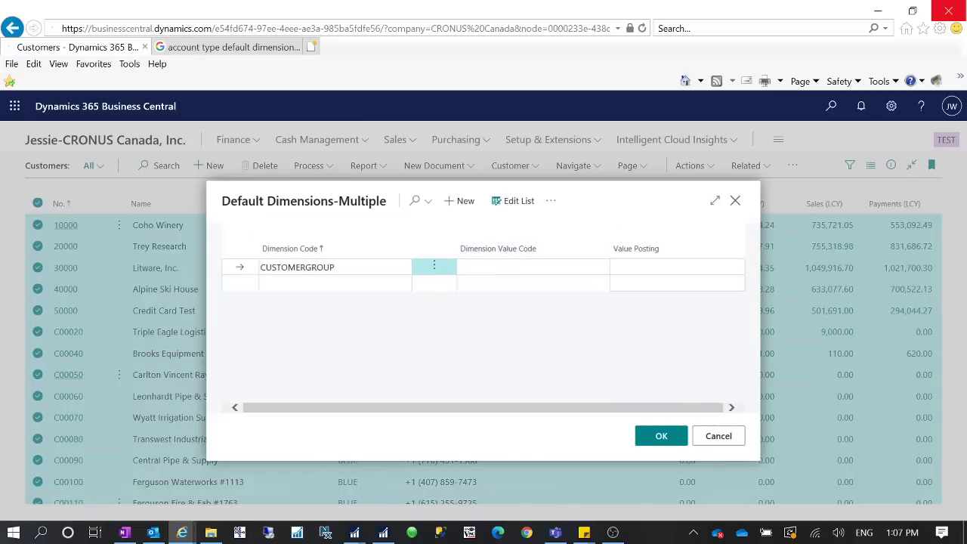
{"action": "left_click", "coordinate": [680, 268]}
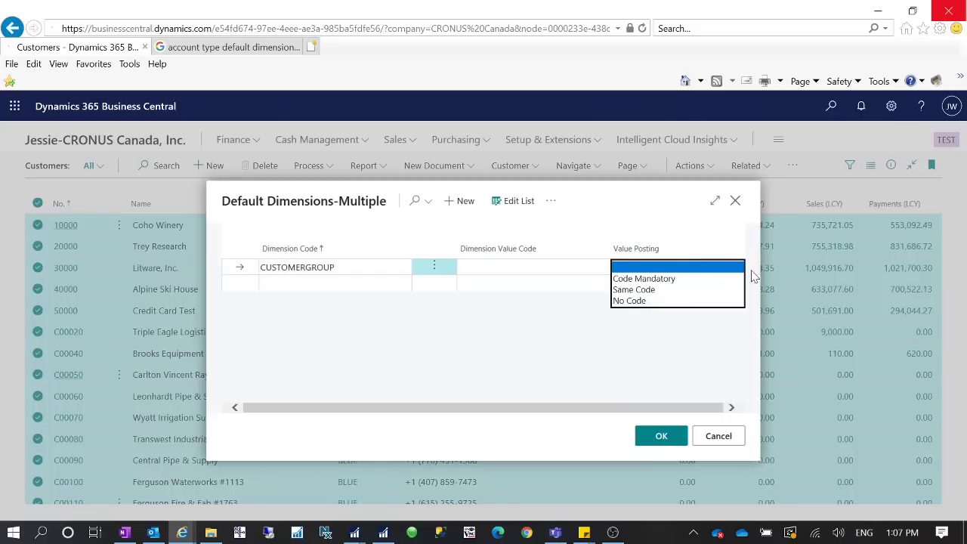
{"action": "left_click", "coordinate": [664, 281]}
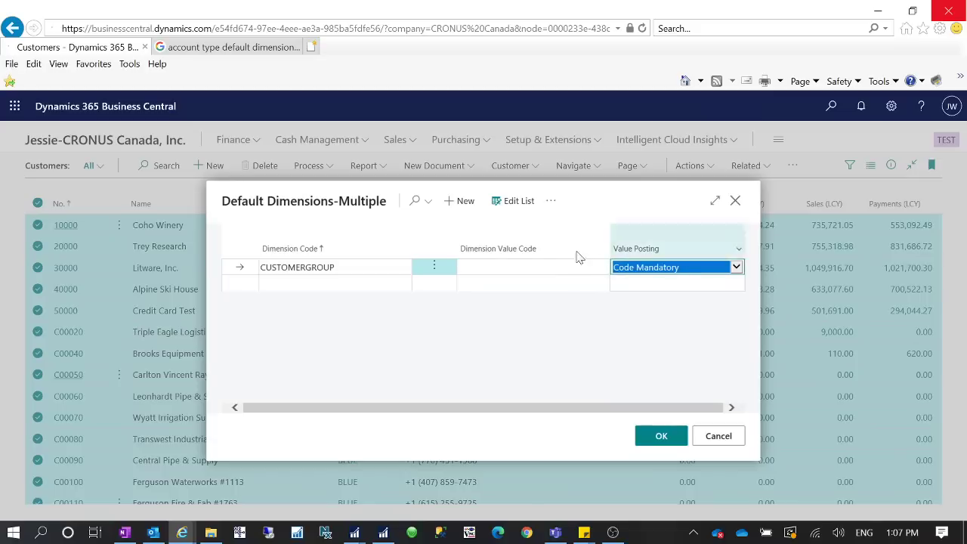
Set the CUSTOMERGROUP line's dimension value code to SMALL and apply the default dimension to all selected customers
{"action": "left_click", "coordinate": [488, 262]}
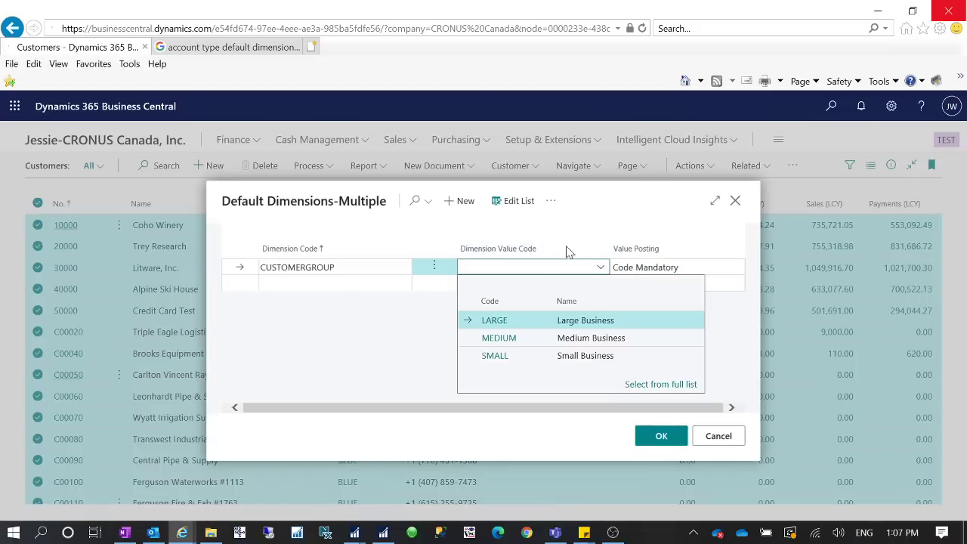
{"action": "left_click", "coordinate": [305, 349]}
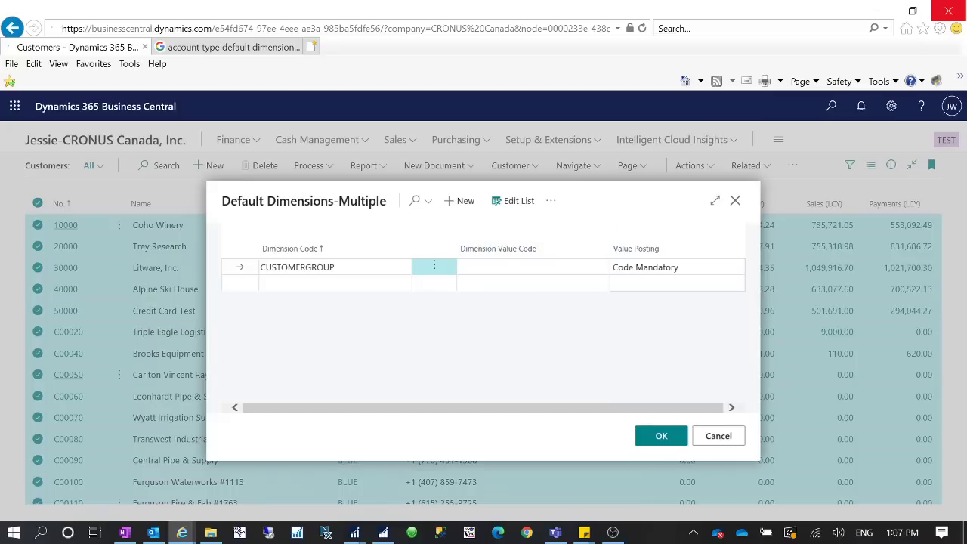
{"action": "left_click", "coordinate": [589, 267]}
{"action": "left_click", "coordinate": [601, 268]}
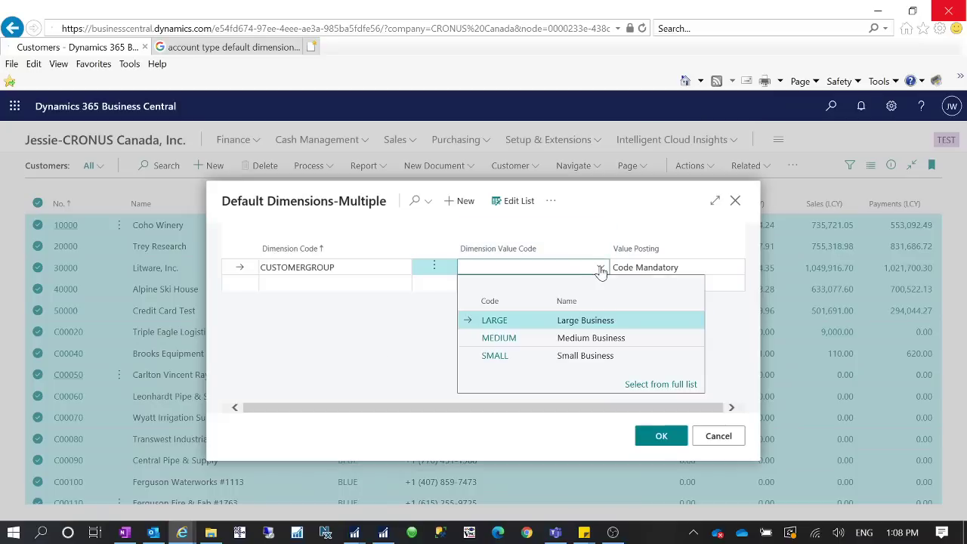
{"action": "left_click", "coordinate": [507, 355]}
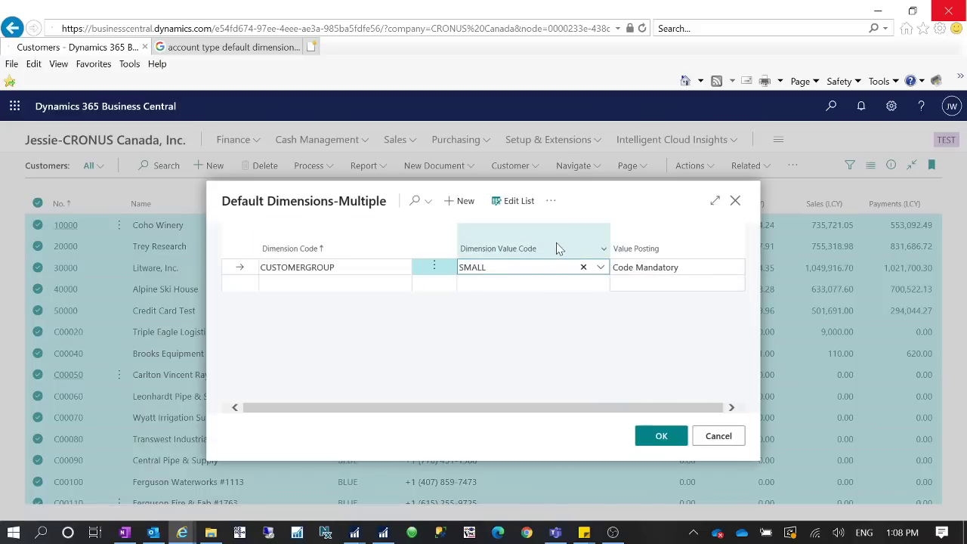
{"action": "left_click", "coordinate": [665, 447]}
{"action": "left_click", "coordinate": [663, 440]}
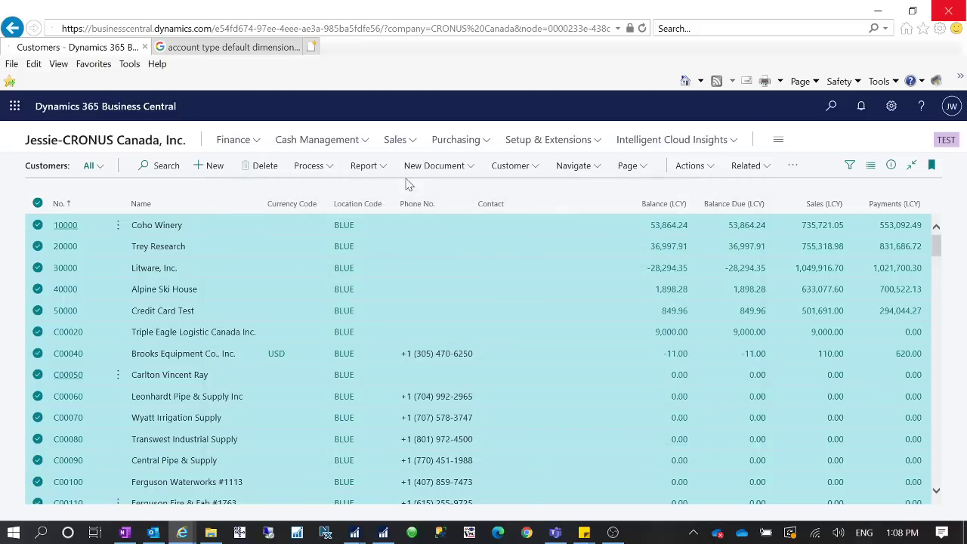
Clear the multiple selection and check the default dimensions of the single customer Coho Winery
{"action": "left_click", "coordinate": [38, 203]}
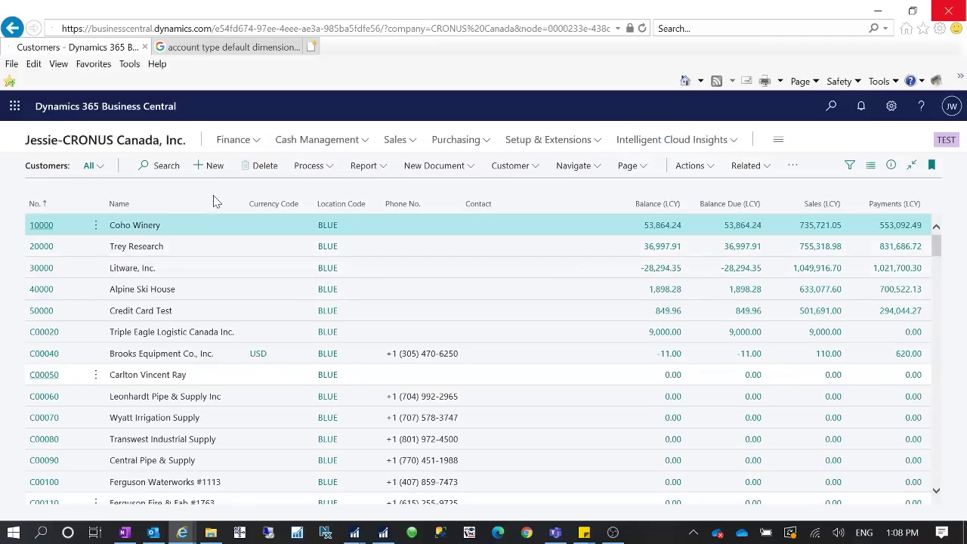
{"action": "left_click", "coordinate": [538, 169]}
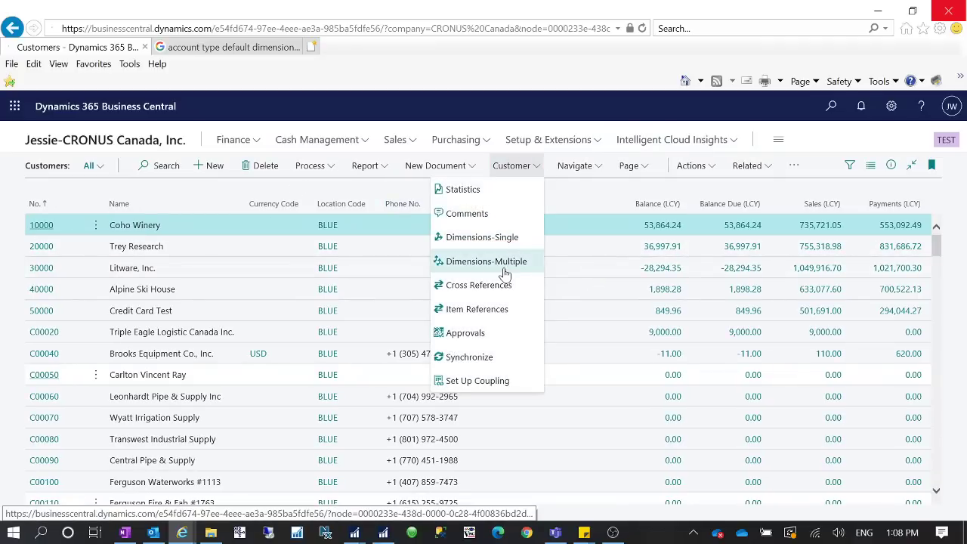
{"action": "left_click", "coordinate": [489, 242]}
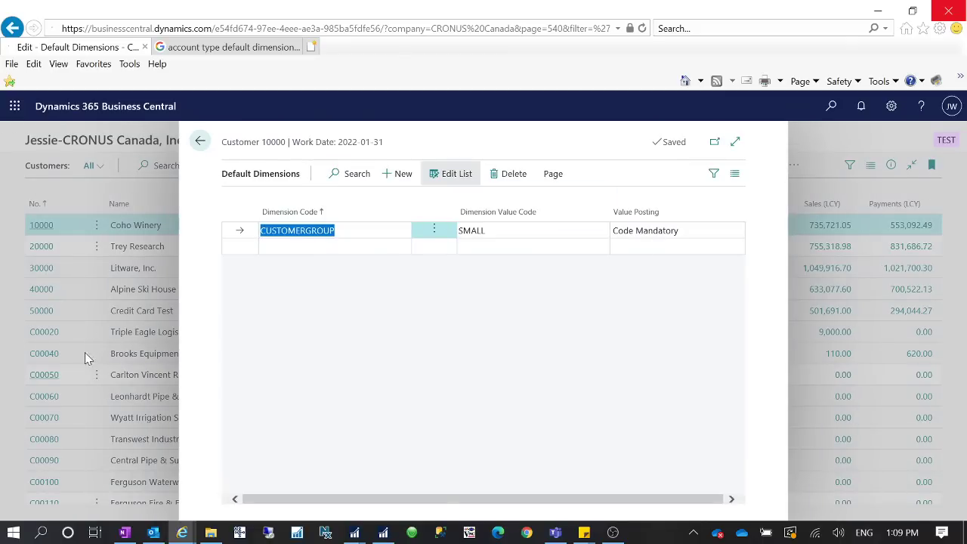
{"action": "key", "text": "Escape"}
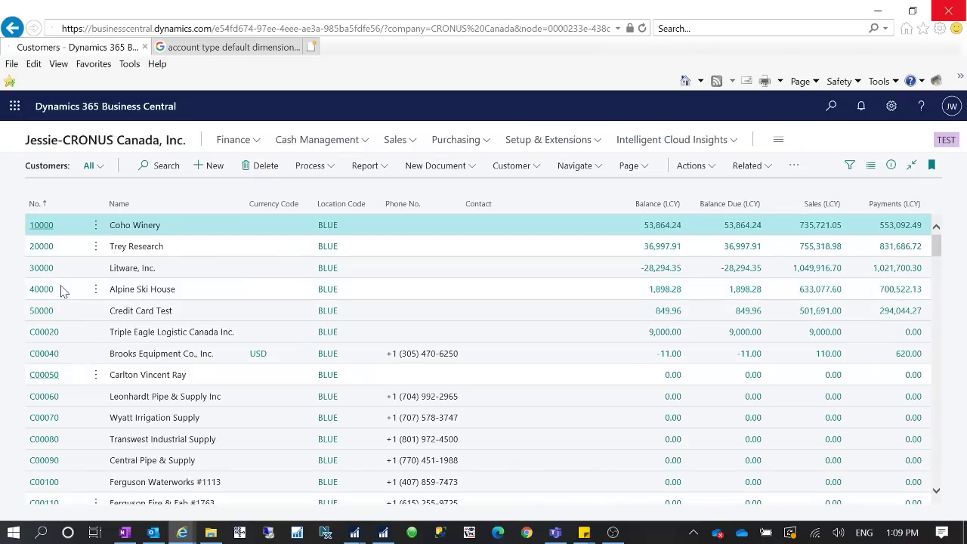
Check the default dimensions of the single customer Alpine Ski House
{"action": "left_click", "coordinate": [174, 288]}
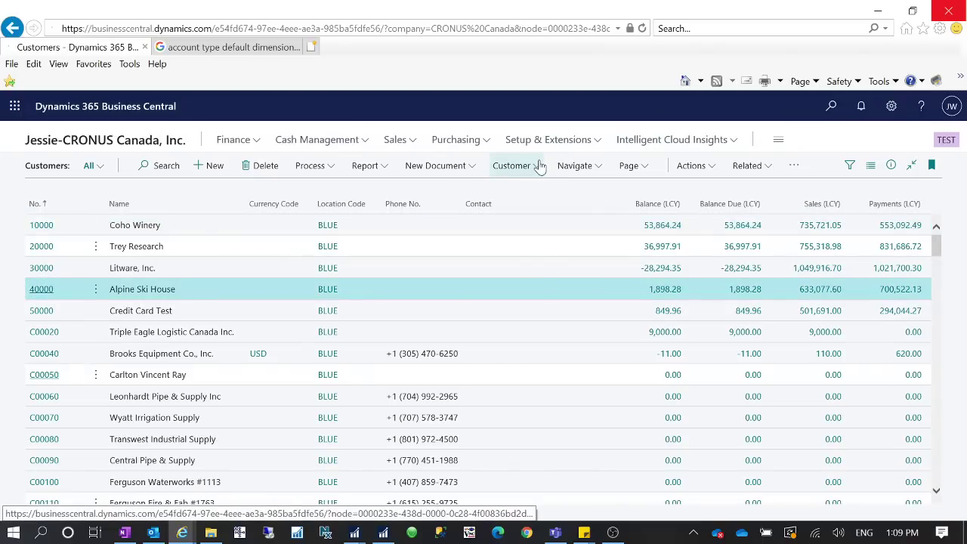
{"action": "left_click", "coordinate": [536, 165]}
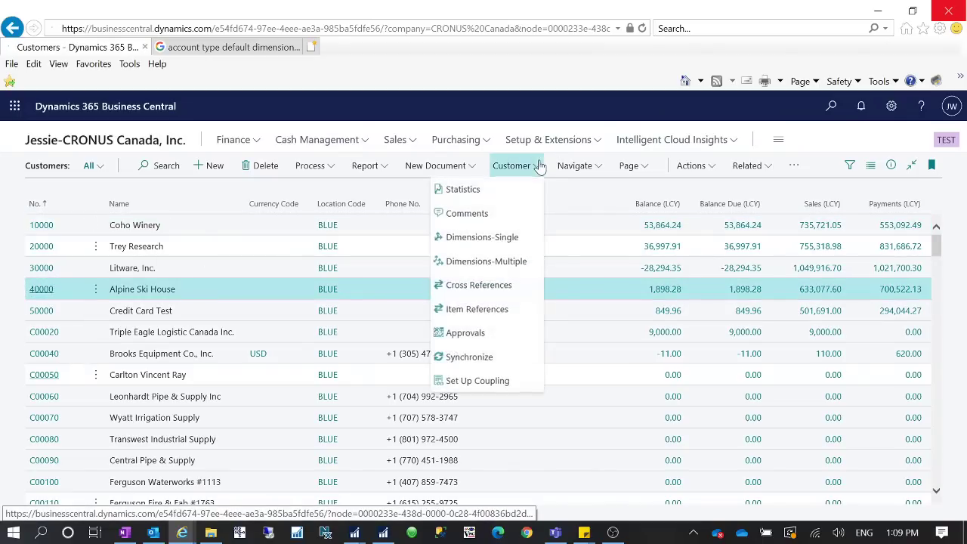
{"action": "left_click", "coordinate": [480, 237]}
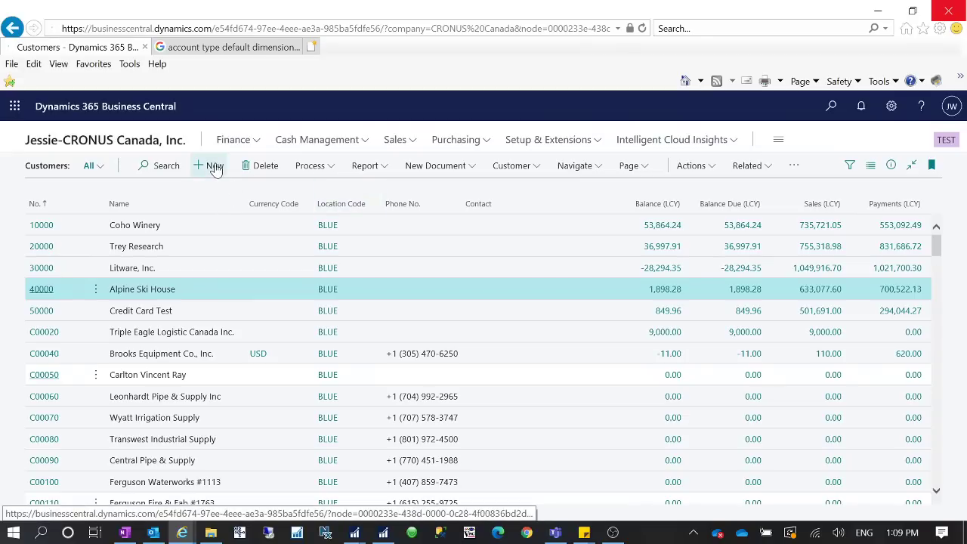
Create a new customer from the CUST000004 NewCustomer template, stopping the long-running script and signing back in with the first listed account
{"action": "left_click", "coordinate": [215, 168]}
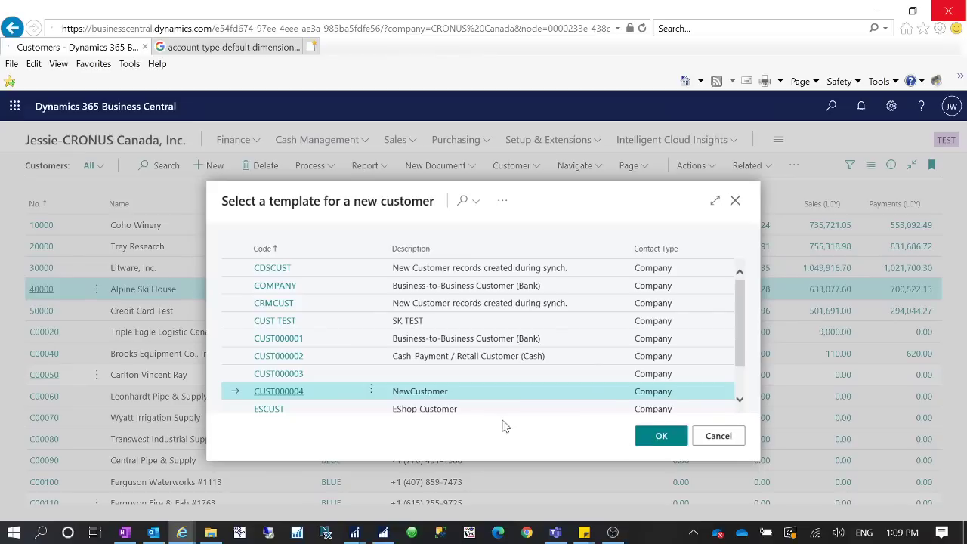
{"action": "left_click", "coordinate": [674, 436]}
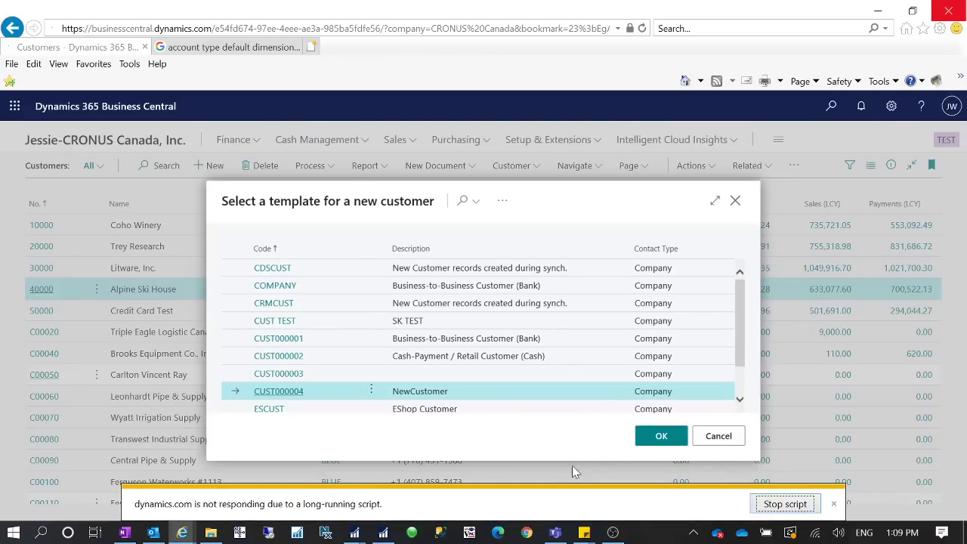
{"action": "left_click", "coordinate": [766, 508]}
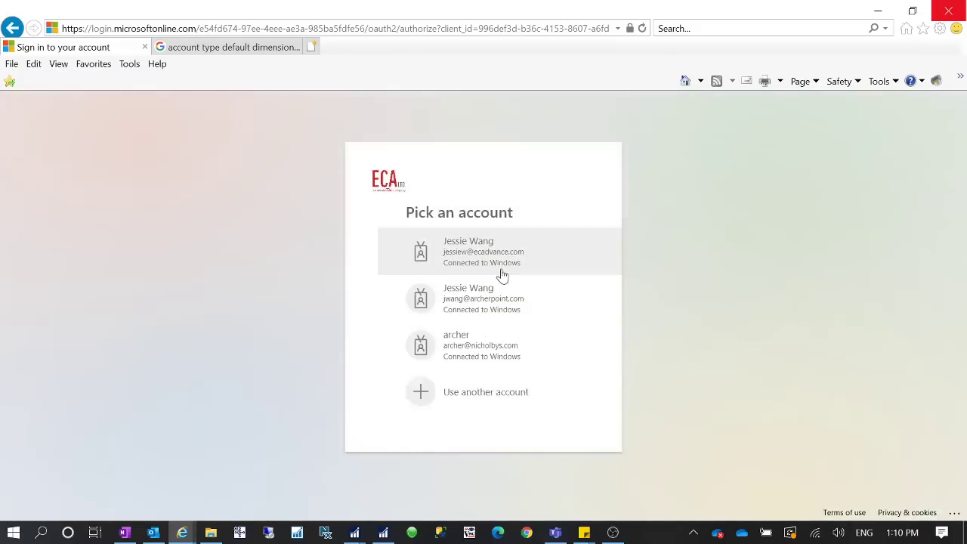
{"action": "left_click", "coordinate": [494, 250]}
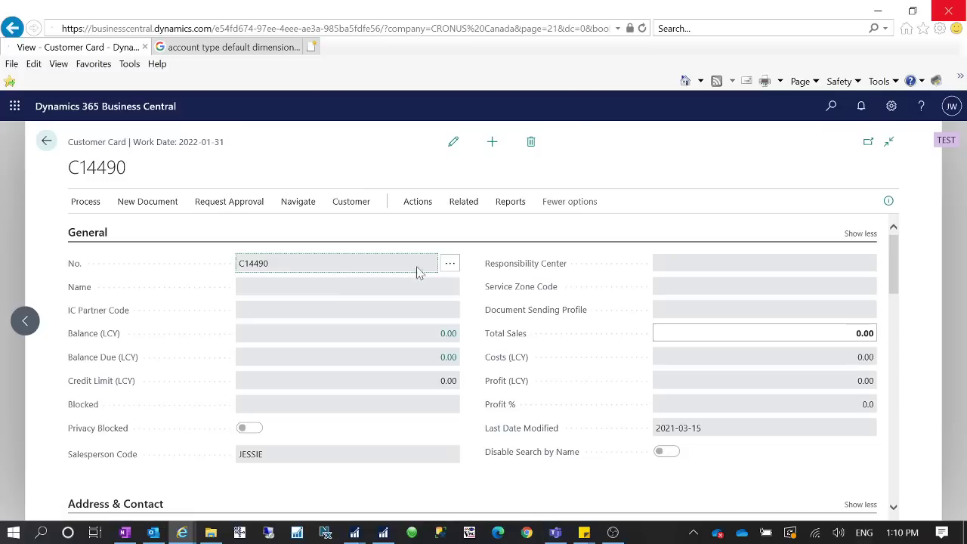
Name the new customer TestDefaultDim and check the default dimensions on its card
{"action": "left_click", "coordinate": [293, 291]}
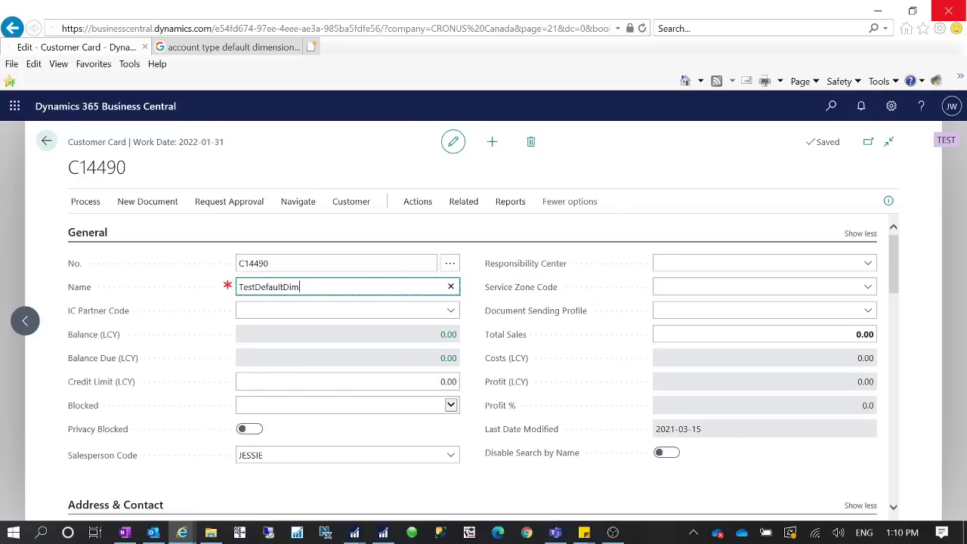
{"action": "key", "text": "Tab"}
{"action": "left_click", "coordinate": [358, 209]}
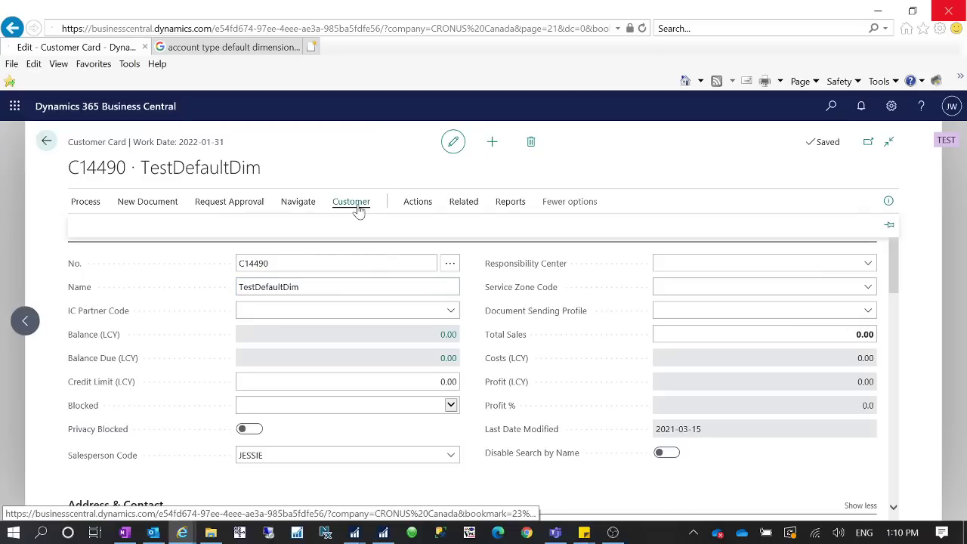
{"action": "left_click", "coordinate": [106, 226]}
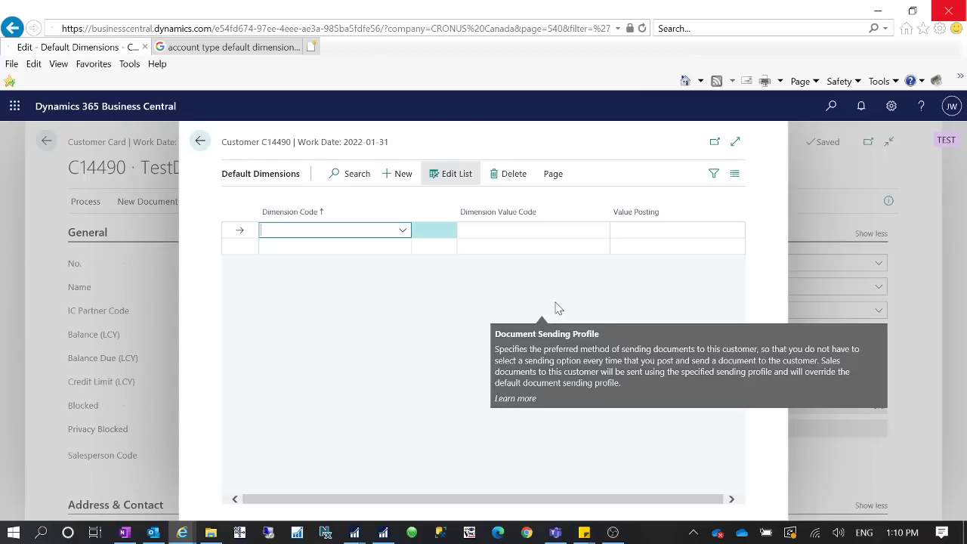
{"action": "left_click", "coordinate": [200, 142]}
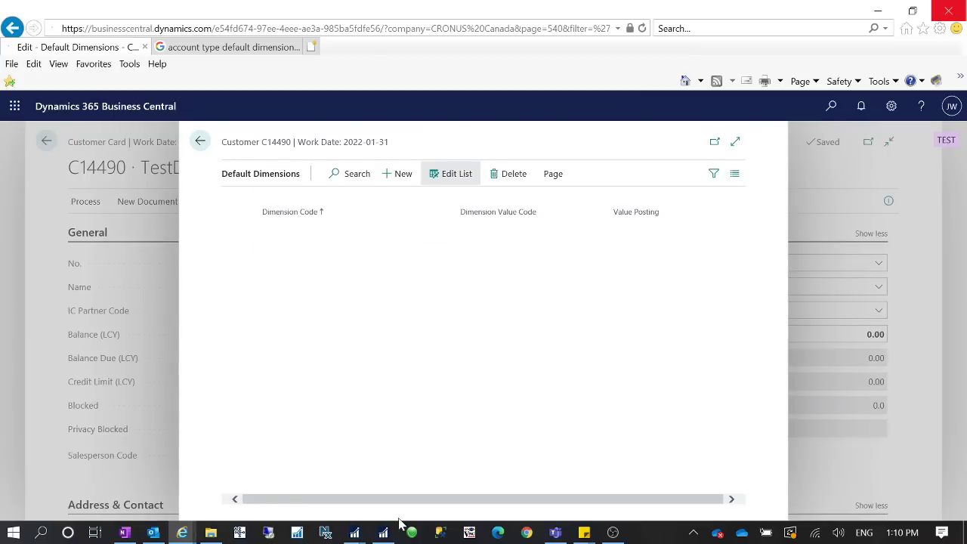
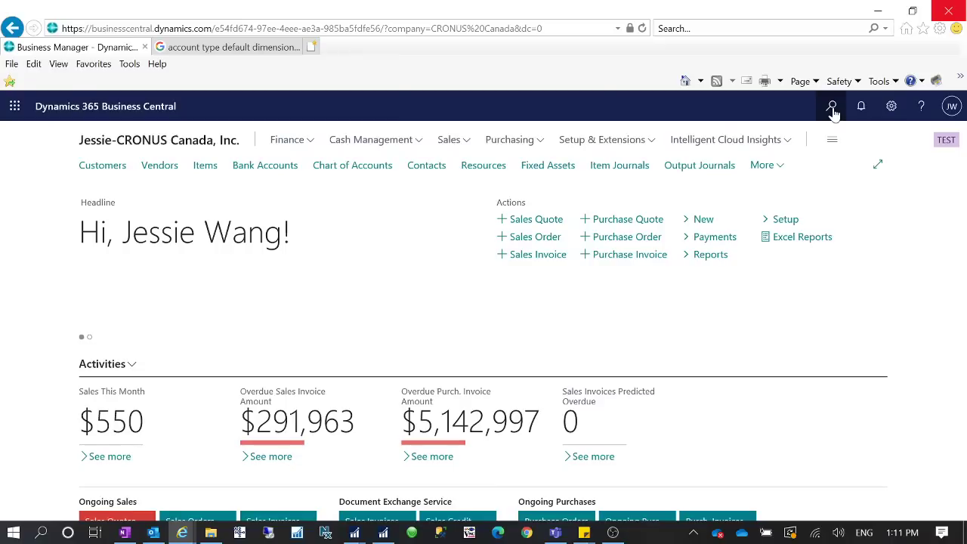
Find the Dimensions page by searching for "dimension" and open the account type default dimensions of CUSTOMERGROUP
{"action": "left_click", "coordinate": [832, 108]}
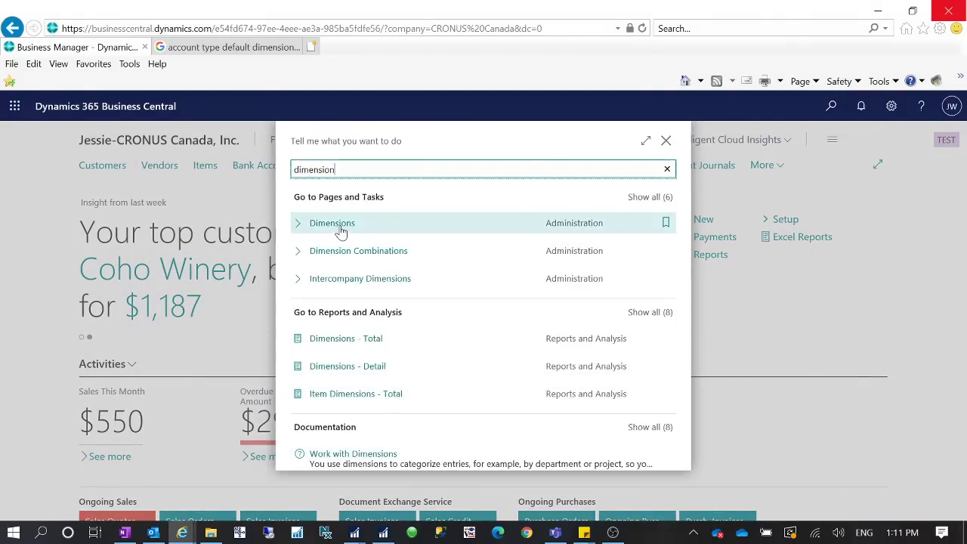
{"action": "left_click", "coordinate": [336, 226]}
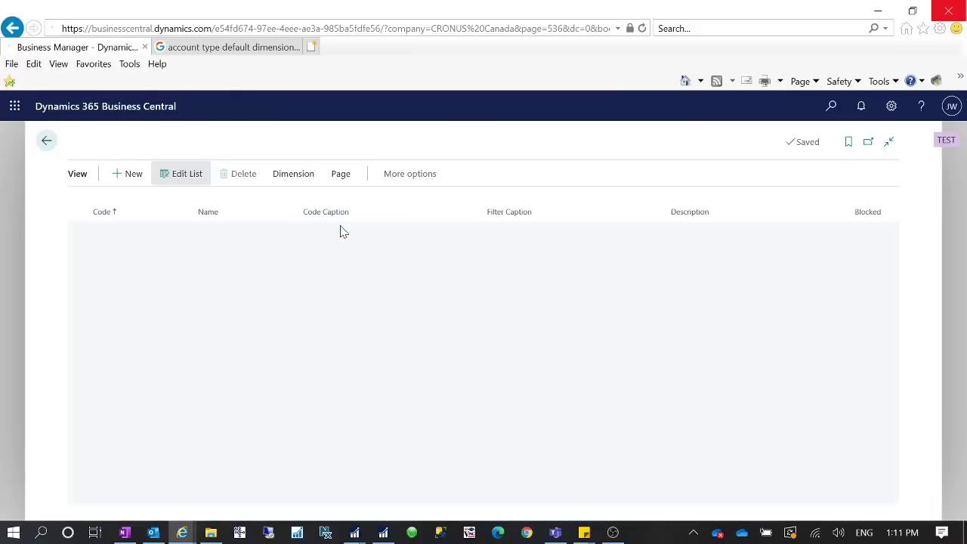
{"action": "left_click", "coordinate": [147, 264]}
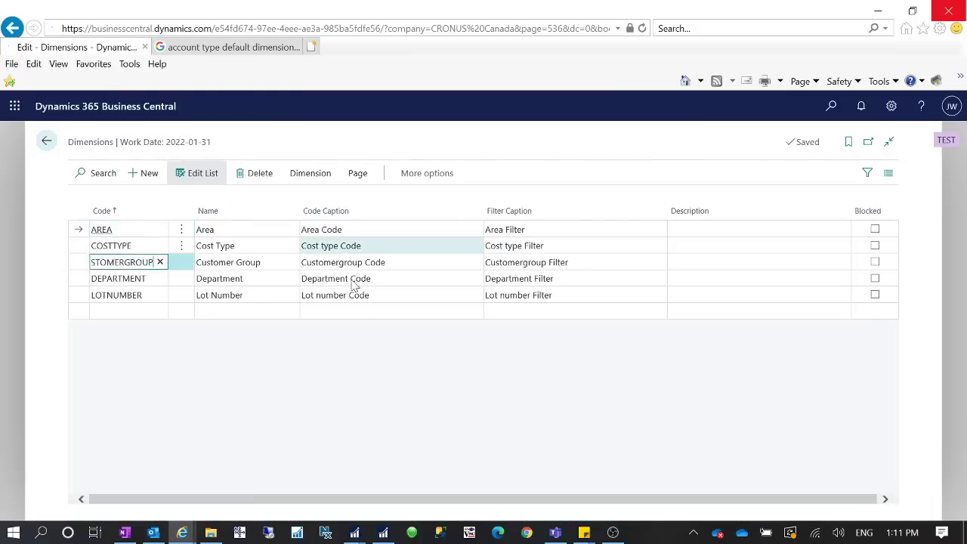
{"action": "left_click", "coordinate": [309, 179]}
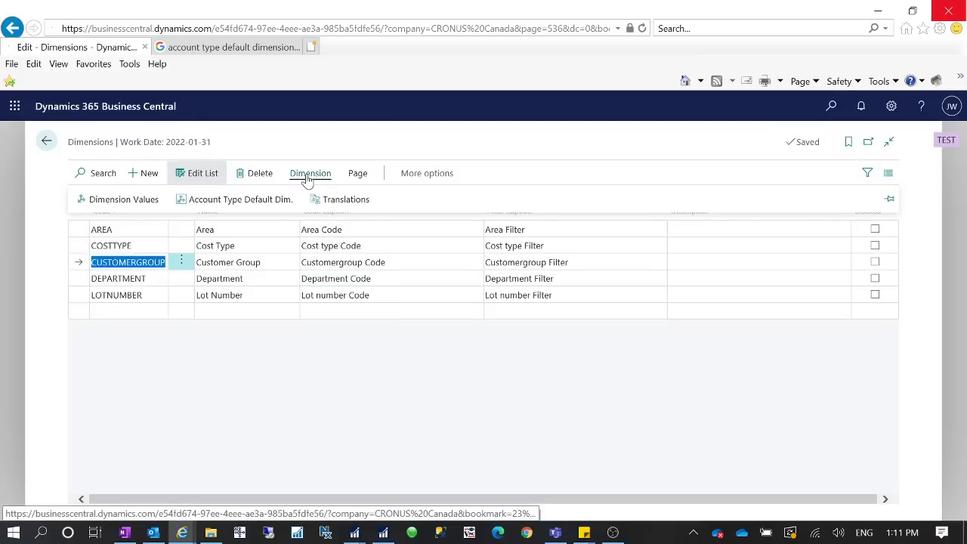
{"action": "left_click", "coordinate": [257, 201]}
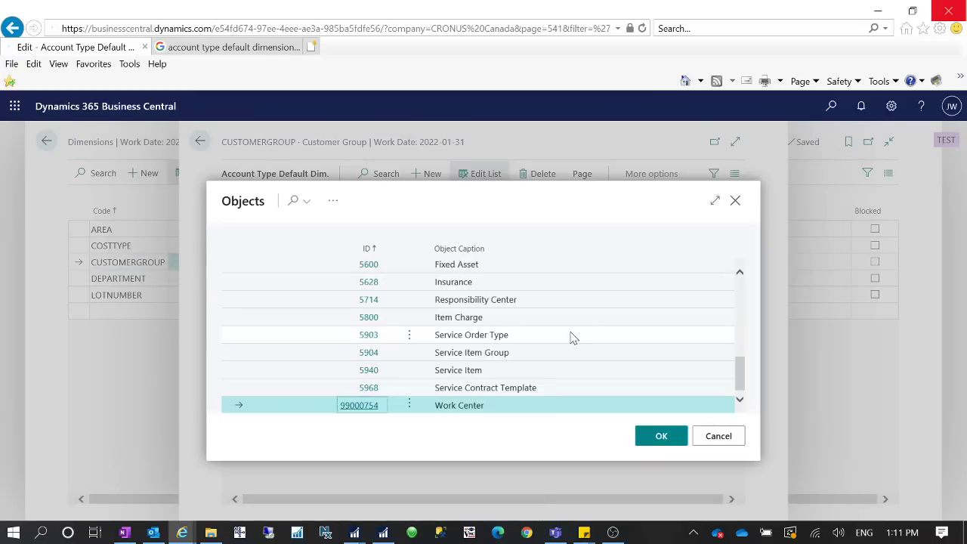
Add an account type default dimension line for table 18, Customer
{"action": "scroll", "coordinate": [527, 381], "scroll_direction": "up", "scroll_amount": 2}
{"action": "scroll", "coordinate": [527, 382], "scroll_direction": "up", "scroll_amount": 8}
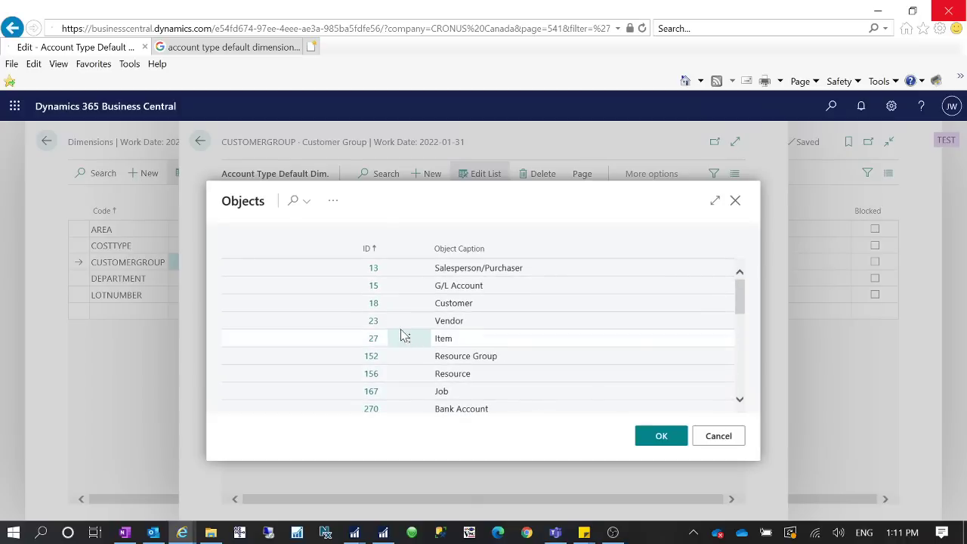
{"action": "left_click", "coordinate": [390, 307]}
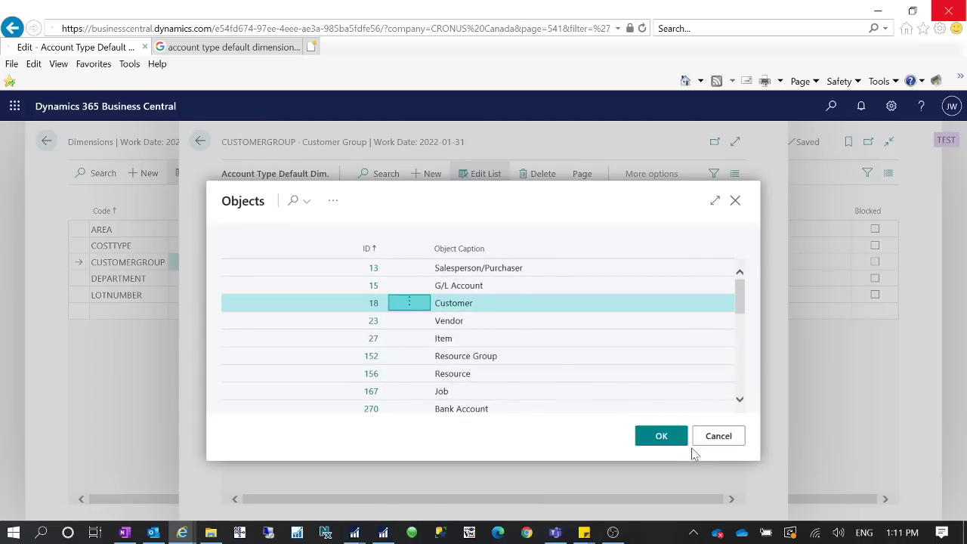
{"action": "left_click", "coordinate": [664, 444]}
{"action": "left_click", "coordinate": [662, 438]}
Set the Customer line's value posting to Code Mandatory with no dimension value code, and leave the account type defaults
{"action": "left_click", "coordinate": [588, 233]}
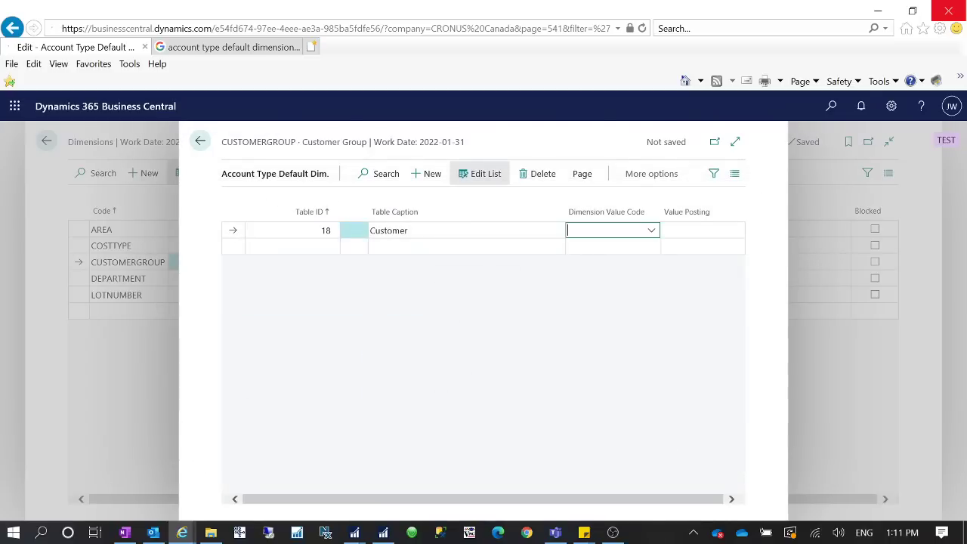
{"action": "left_click", "coordinate": [703, 231]}
{"action": "left_click", "coordinate": [708, 230]}
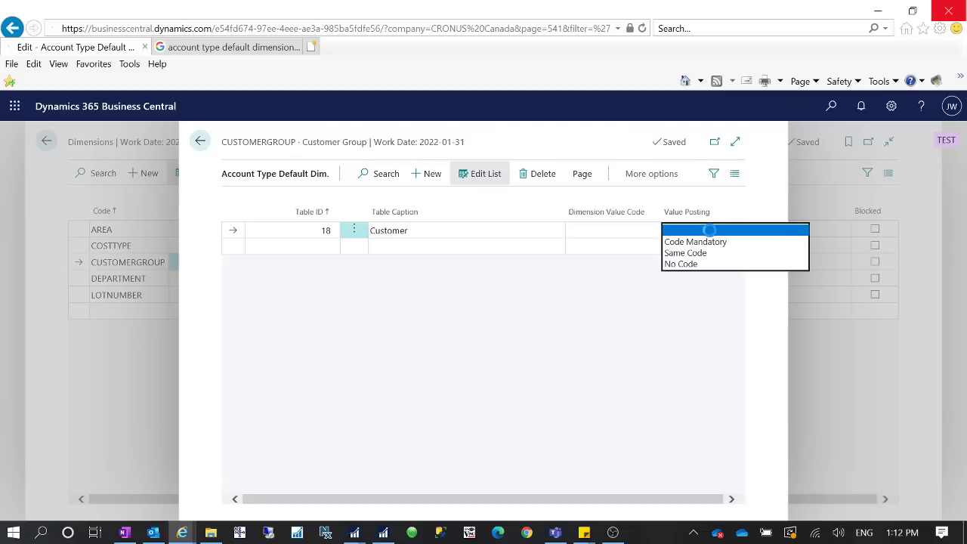
{"action": "left_click", "coordinate": [694, 243]}
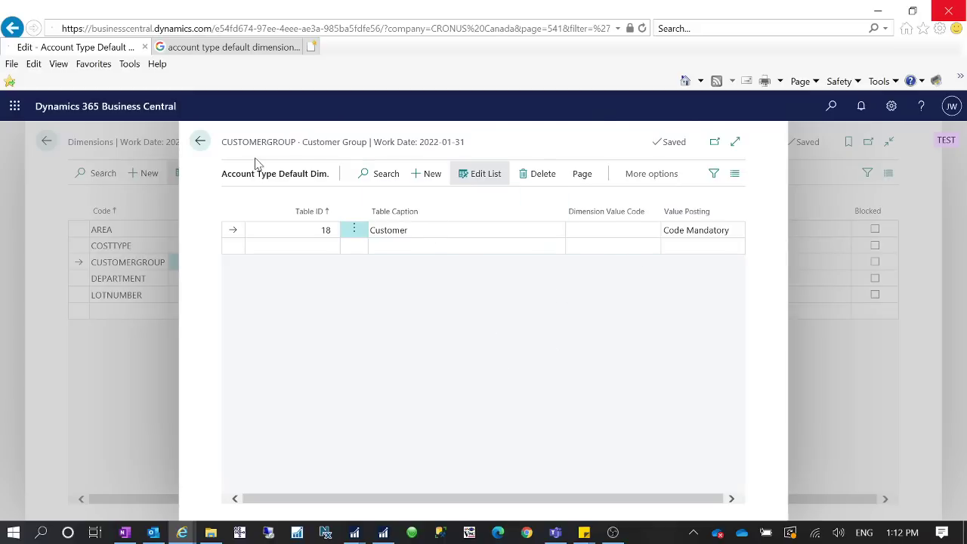
{"action": "left_click", "coordinate": [202, 143]}
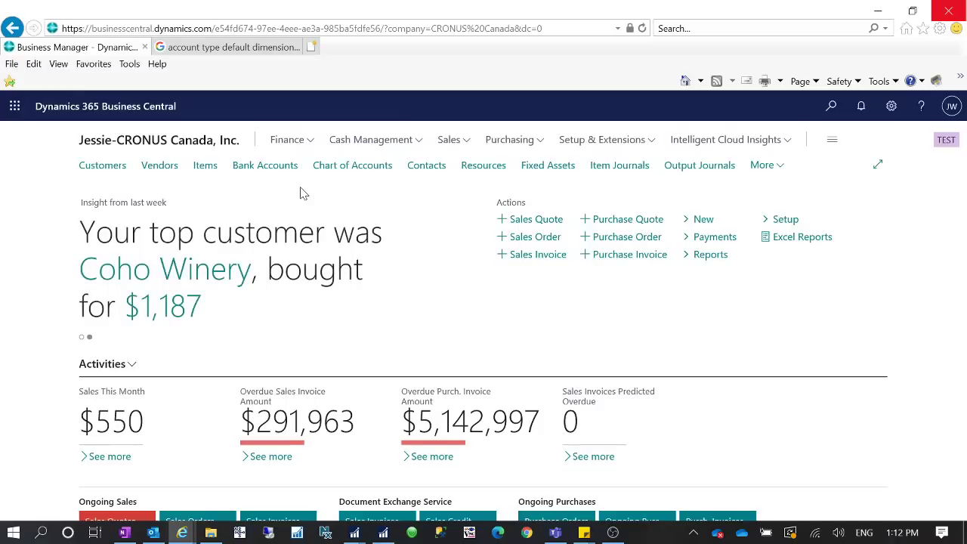
Create a new sales order for the customer TestDefaultDim
{"action": "left_click", "coordinate": [465, 145]}
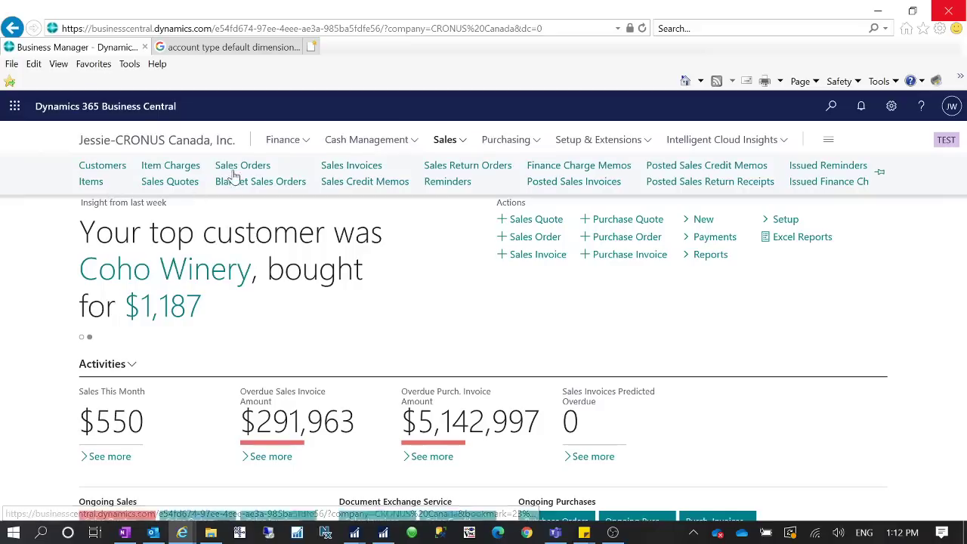
{"action": "left_click", "coordinate": [239, 168]}
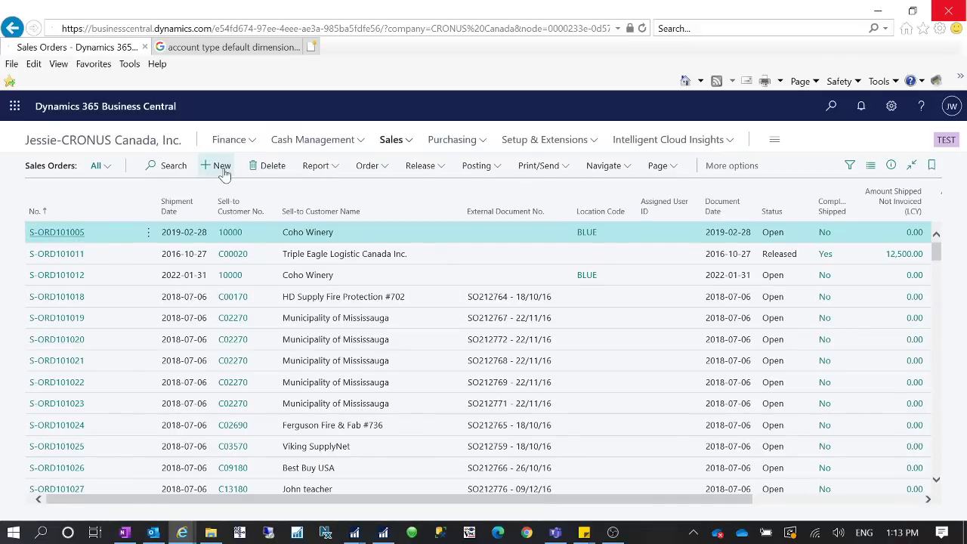
{"action": "left_click", "coordinate": [222, 169]}
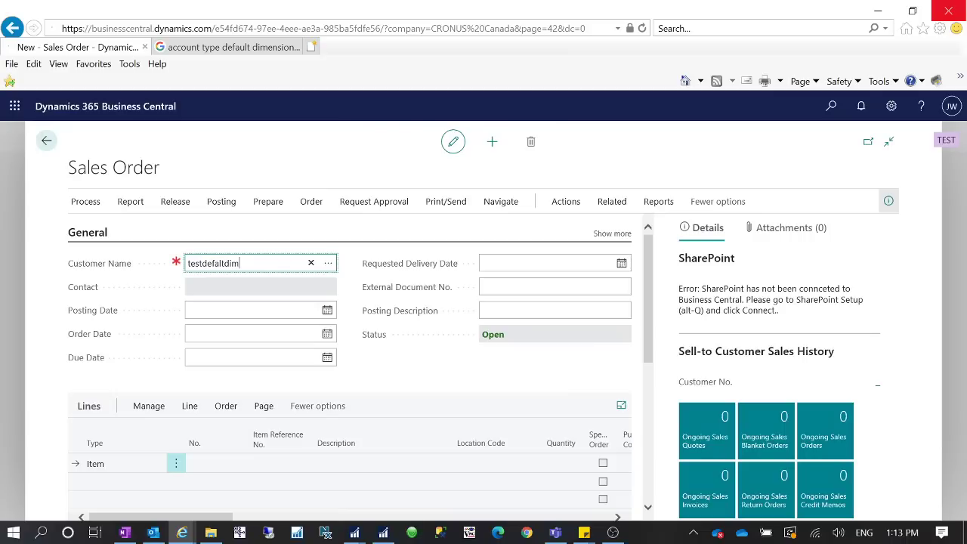
{"action": "key", "text": "Tab"}
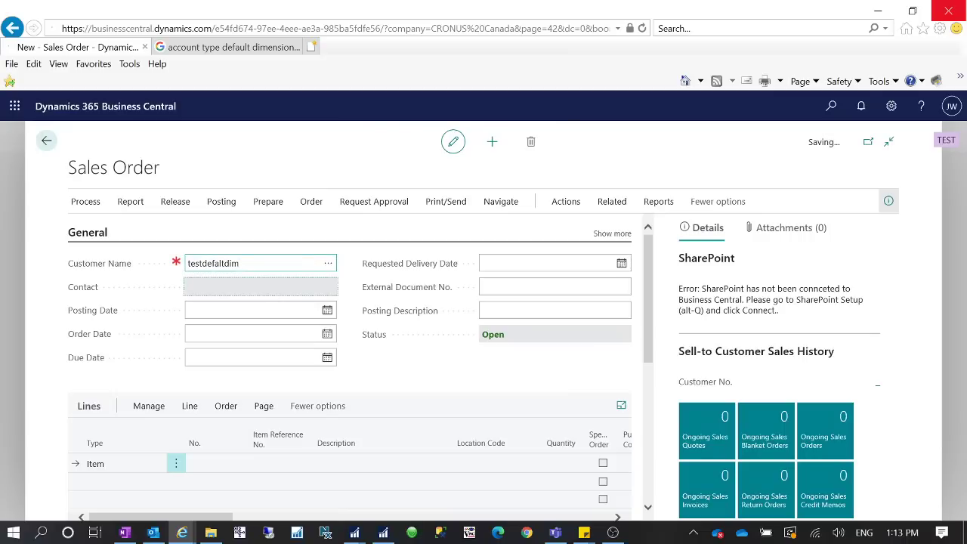
Enter item number 1004 on the first sales order line, dismissing the item reference list without choosing a reference
{"action": "scroll", "coordinate": [302, 347], "scroll_direction": "down", "scroll_amount": 2}
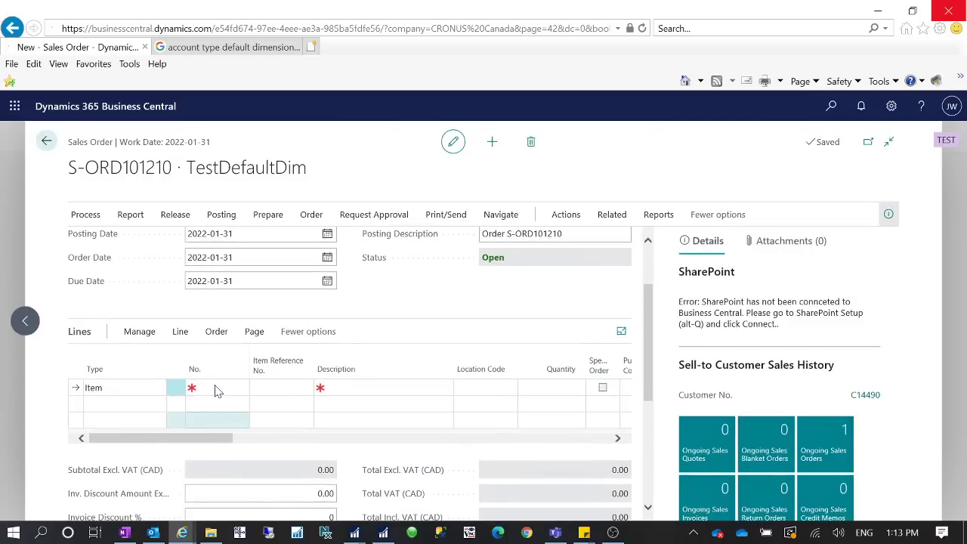
{"action": "left_click", "coordinate": [219, 386]}
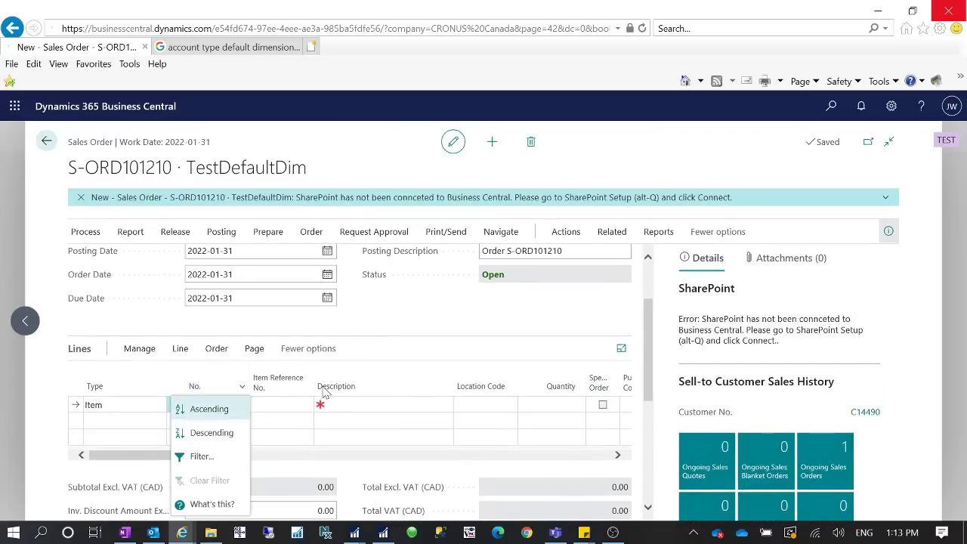
{"action": "key", "text": "Escape"}
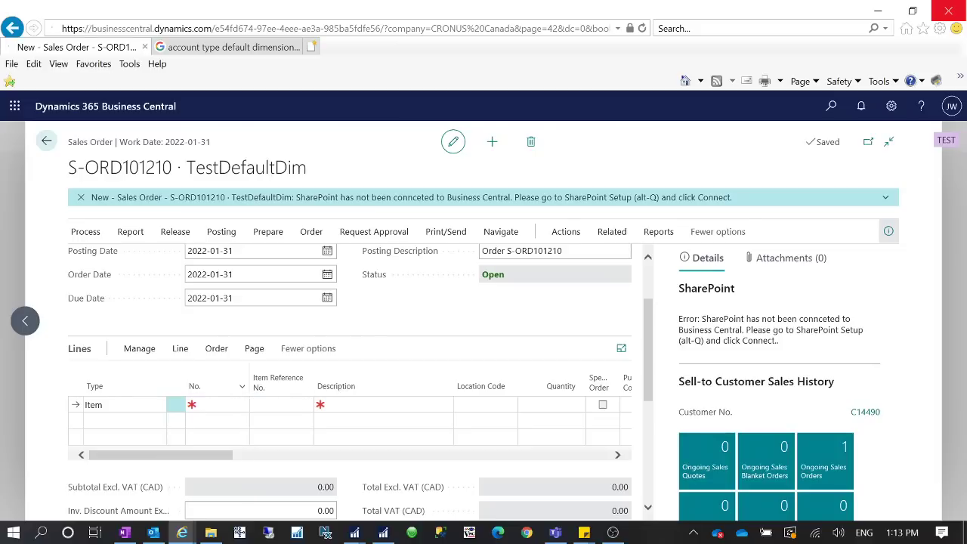
{"action": "left_click", "coordinate": [219, 404]}
{"action": "key", "text": "ctrl+v"}
{"action": "key", "text": "Tab"}
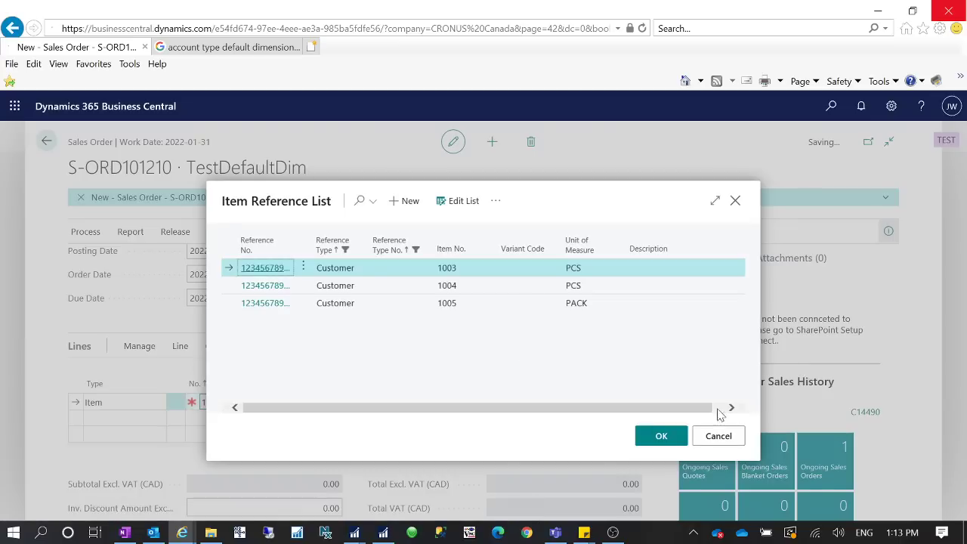
{"action": "left_click", "coordinate": [718, 435]}
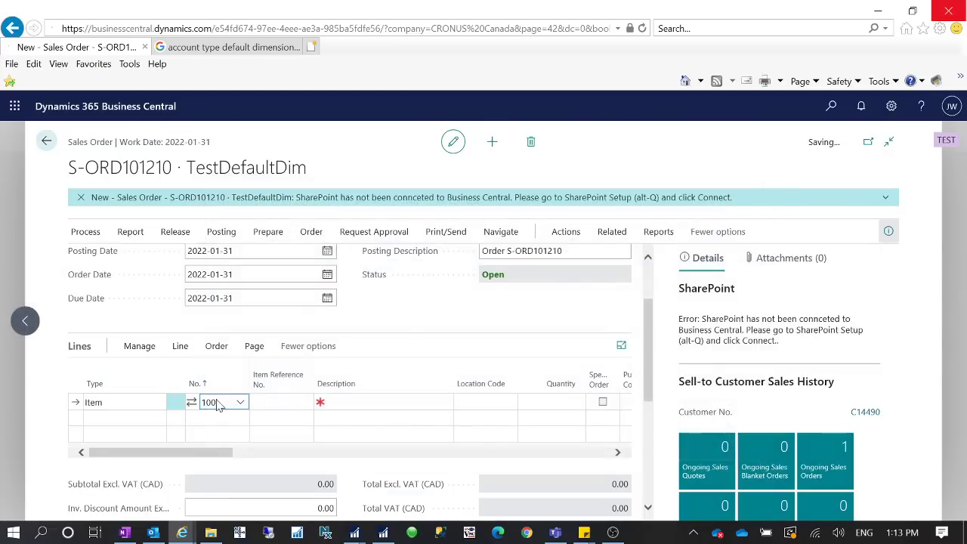
{"action": "left_click", "coordinate": [215, 402]}
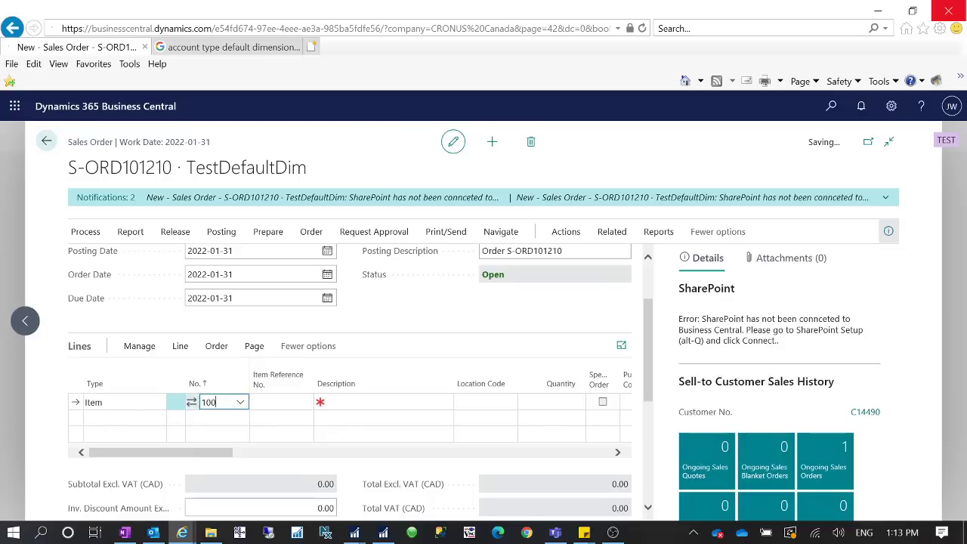
{"action": "type", "text": "4"}
{"action": "key", "text": "Tab"}
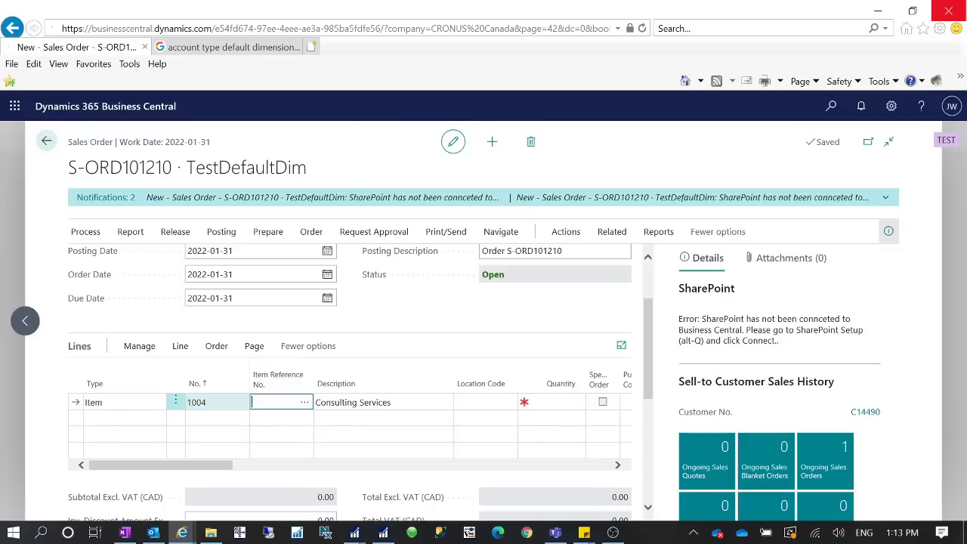
Set the item 1004 line's location code to BLUE and its quantity to 1
{"action": "key", "text": "Tab"}
{"action": "key", "text": "Tab"}
{"action": "key", "text": "Tab"}
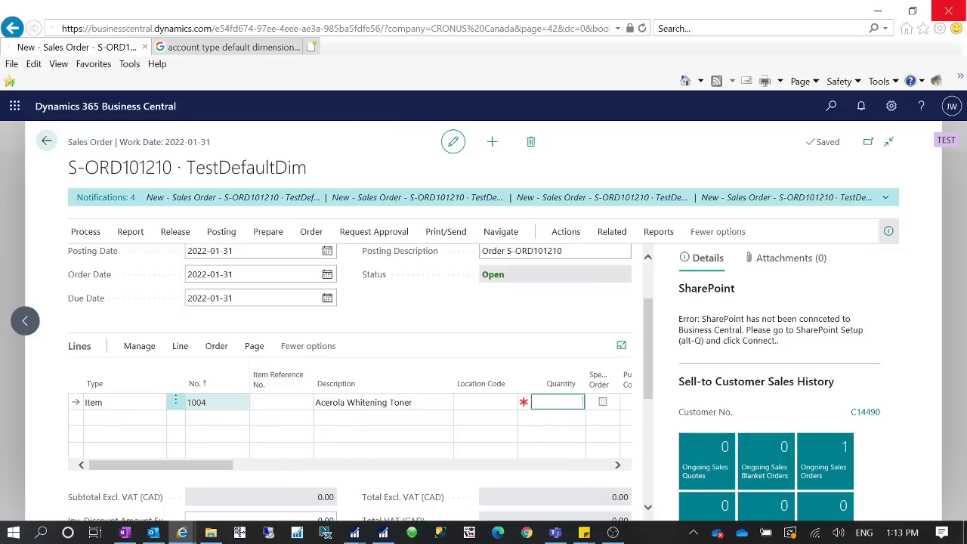
{"action": "left_click", "coordinate": [481, 402]}
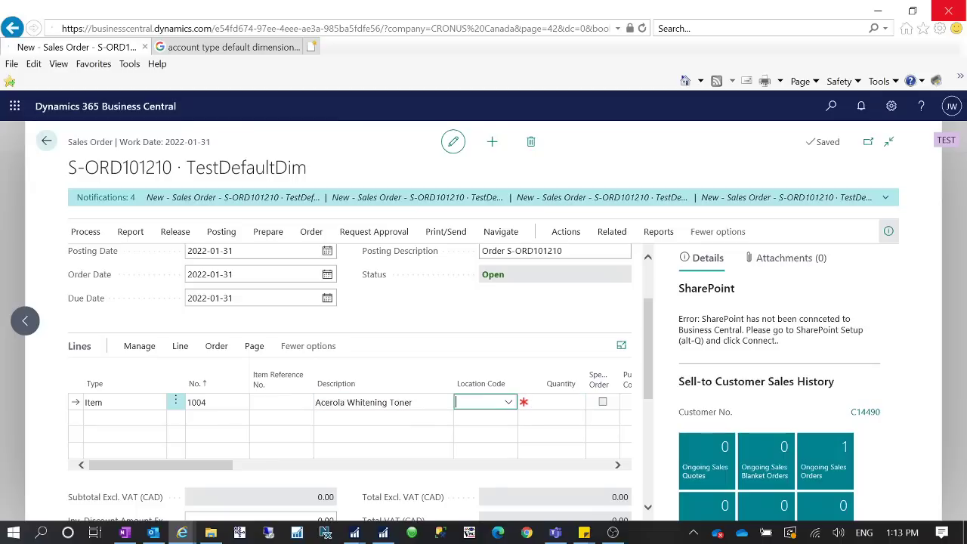
{"action": "type", "text": "blue"}
{"action": "key", "text": "Tab"}
{"action": "type", "text": "1"}
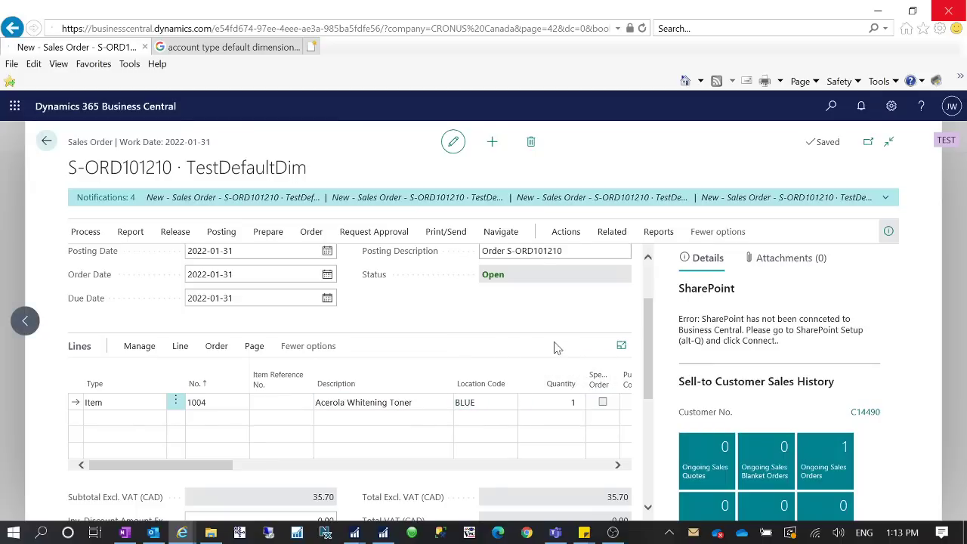
Check the dimension set entries of the sales order header, then close them
{"action": "scroll", "coordinate": [561, 340], "scroll_direction": "up", "scroll_amount": 2}
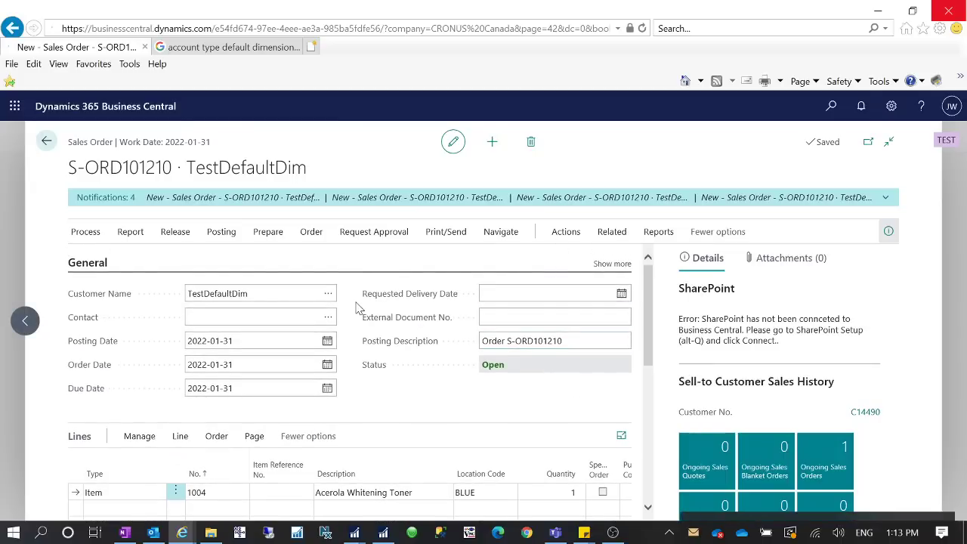
{"action": "left_click", "coordinate": [906, 487]}
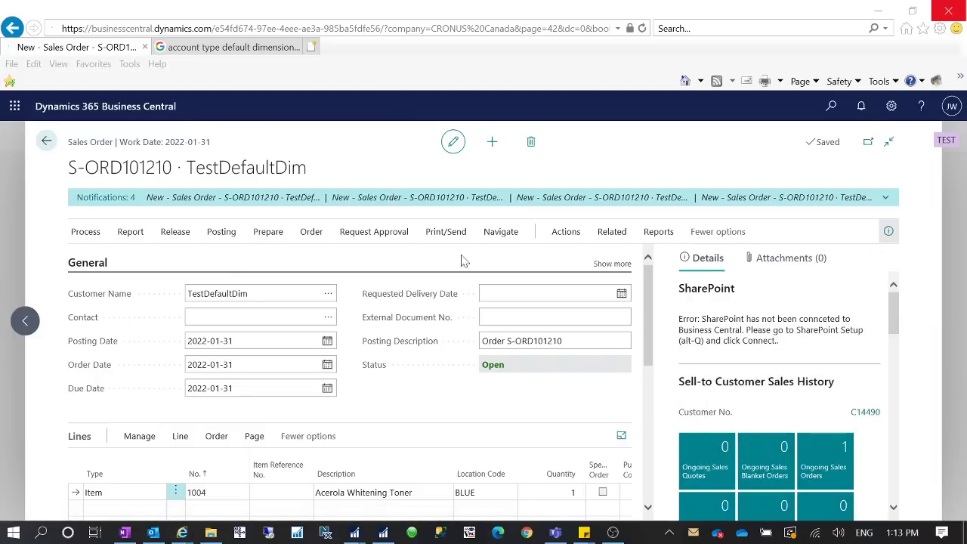
{"action": "left_click", "coordinate": [311, 234]}
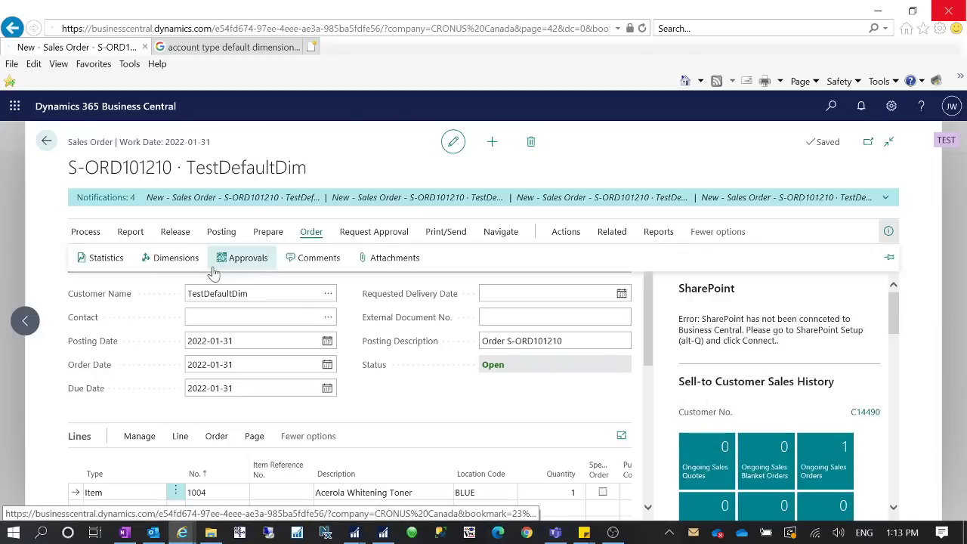
{"action": "left_click", "coordinate": [175, 257]}
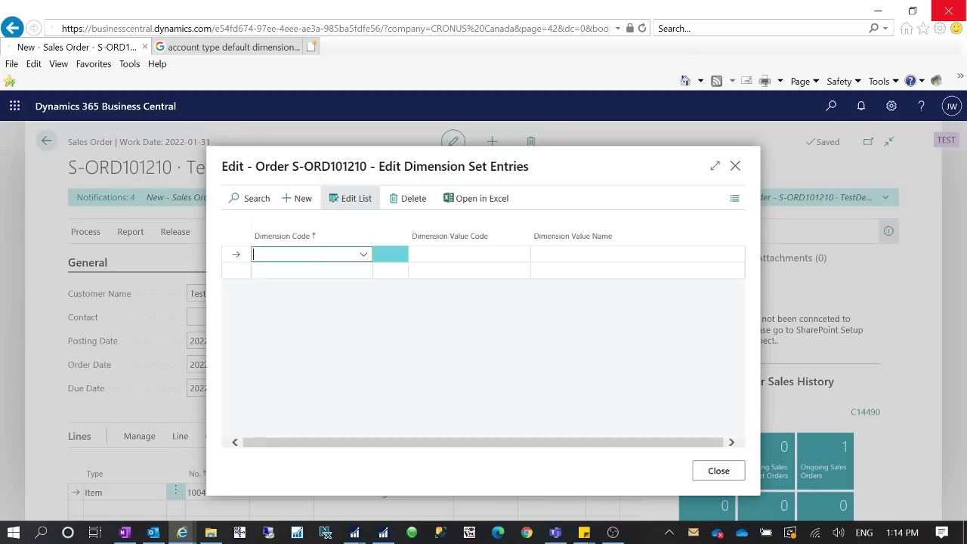
{"action": "left_click", "coordinate": [731, 471]}
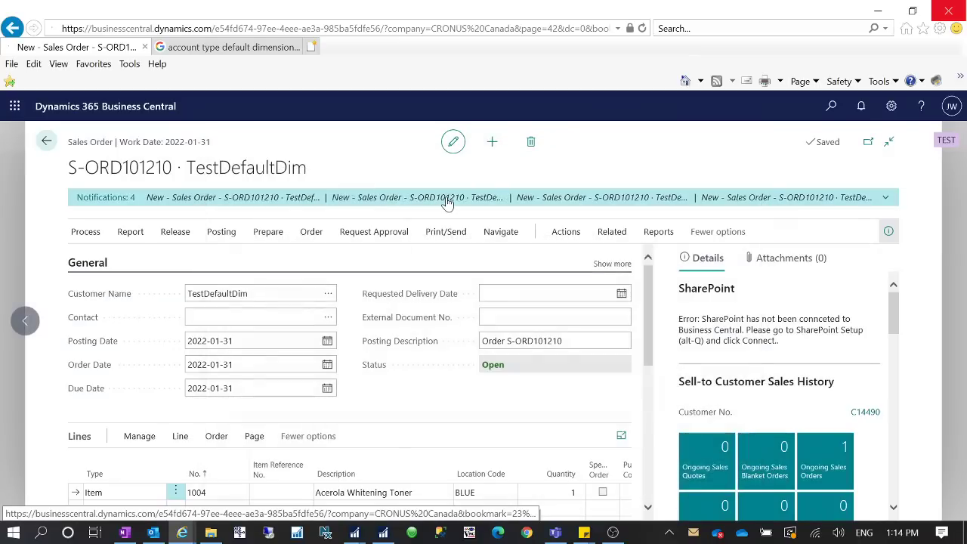
Try to post the TestDefaultDim sales order with Ship and Invoice, then leave the order
{"action": "left_click", "coordinate": [212, 232]}
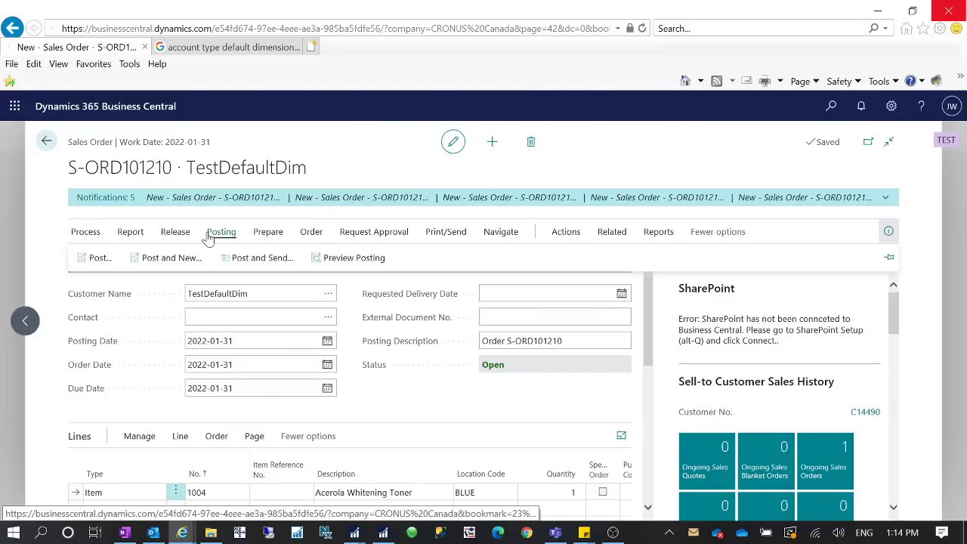
{"action": "left_click", "coordinate": [83, 260]}
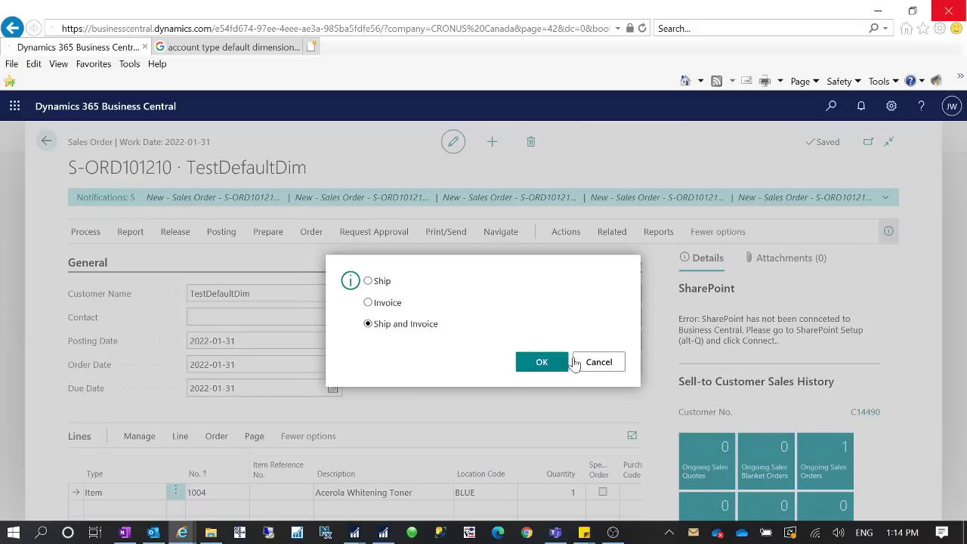
{"action": "left_click", "coordinate": [540, 362]}
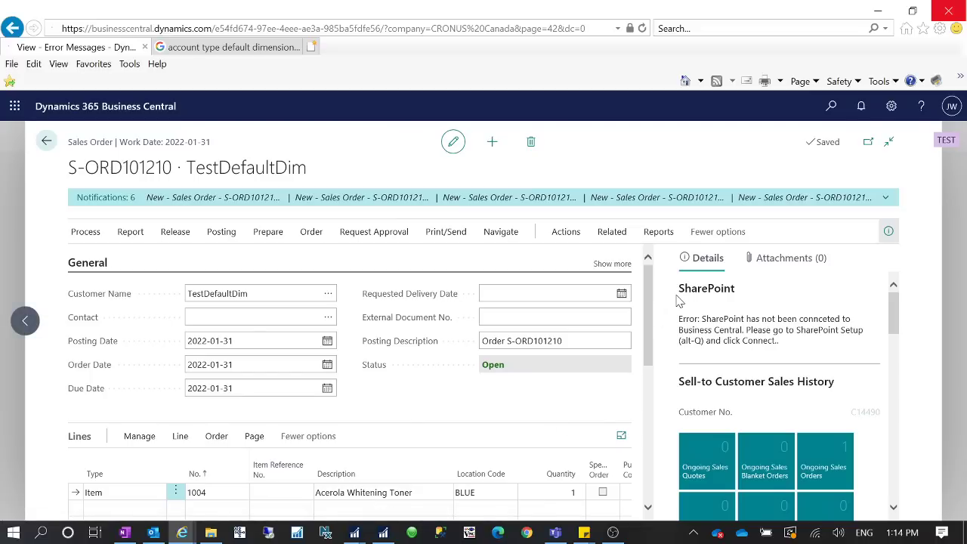
{"action": "left_click", "coordinate": [47, 142]}
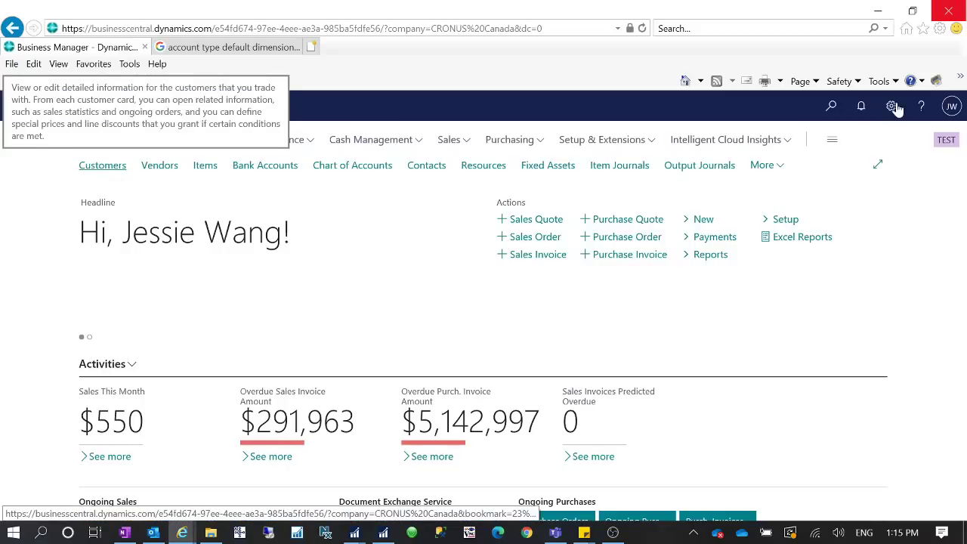
Find the Dimensions page and open the account type default dimensions of CUSTOMERGROUP
{"action": "left_click", "coordinate": [830, 109]}
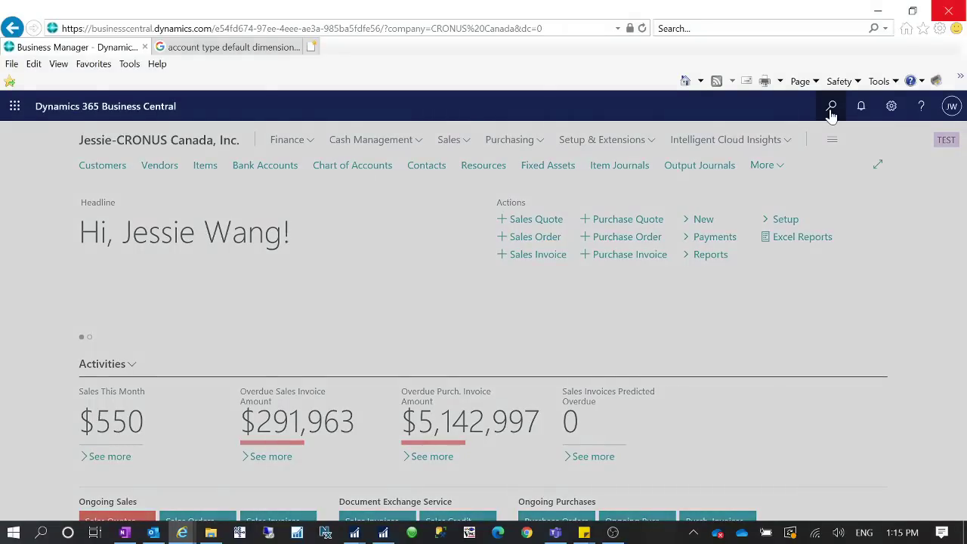
{"action": "type", "text": "die"}
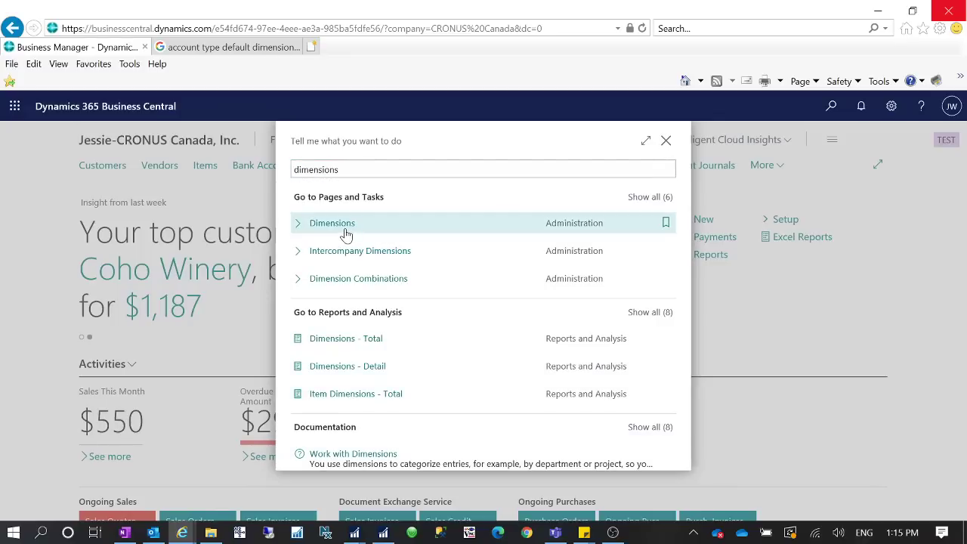
{"action": "left_click", "coordinate": [345, 233]}
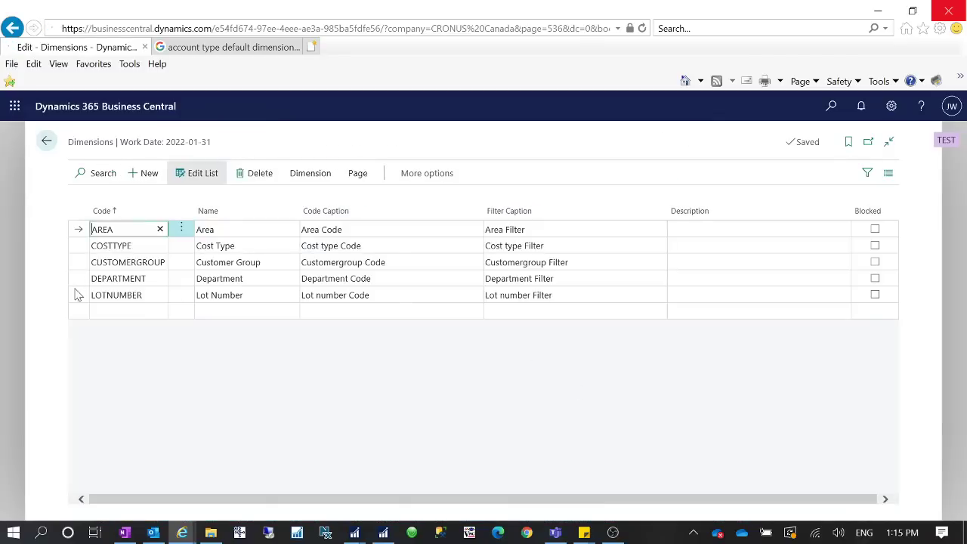
{"action": "left_click", "coordinate": [79, 266]}
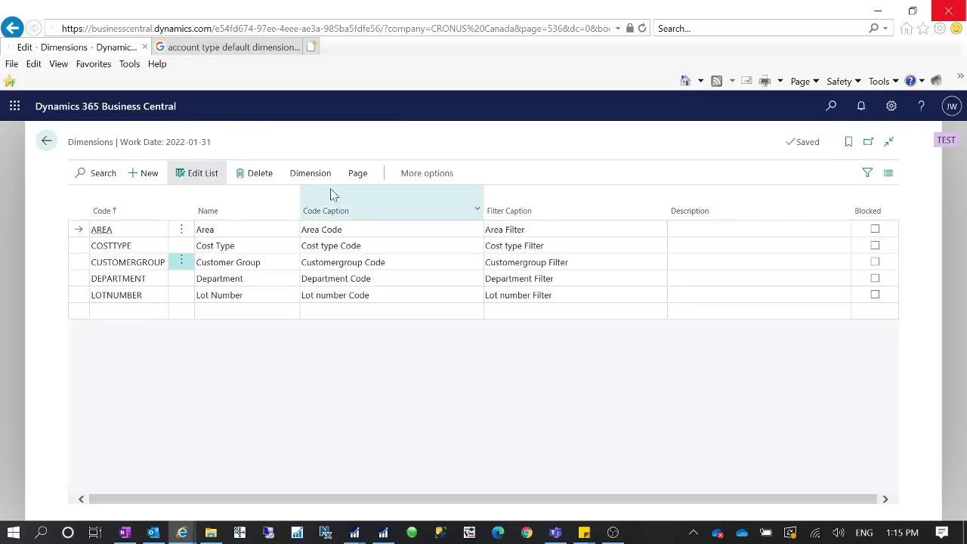
{"action": "left_click", "coordinate": [296, 179]}
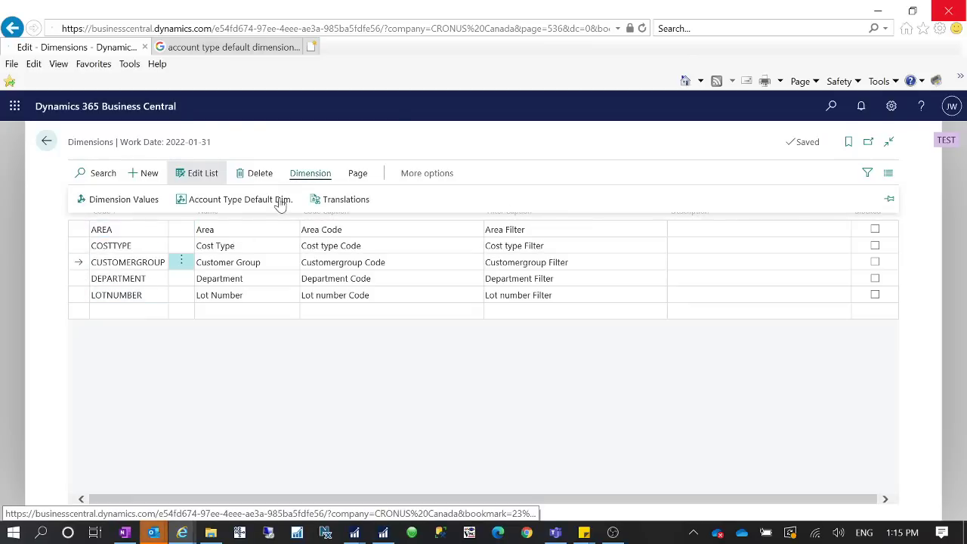
{"action": "left_click", "coordinate": [249, 202]}
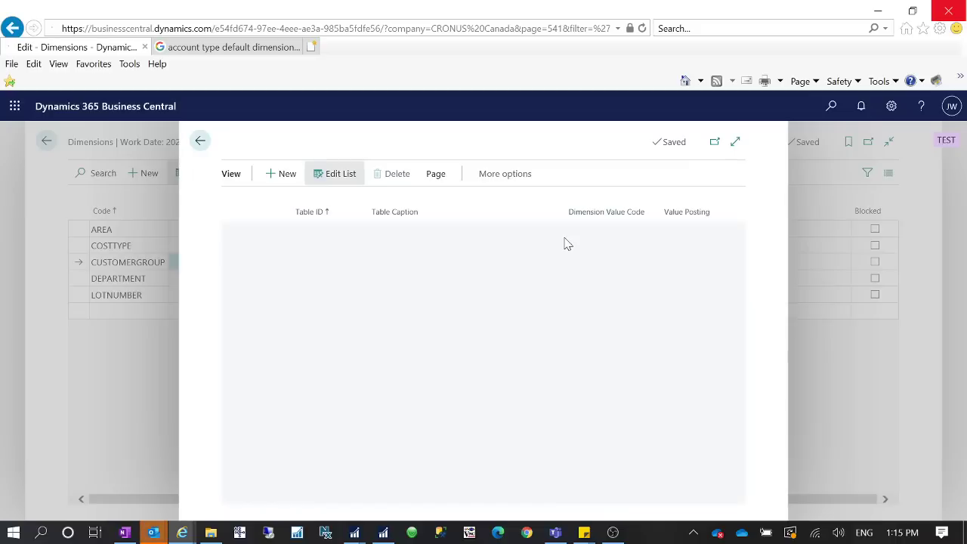
Set the dimension value code for the Customer table to SMALL and return to the home page
{"action": "left_click", "coordinate": [566, 230]}
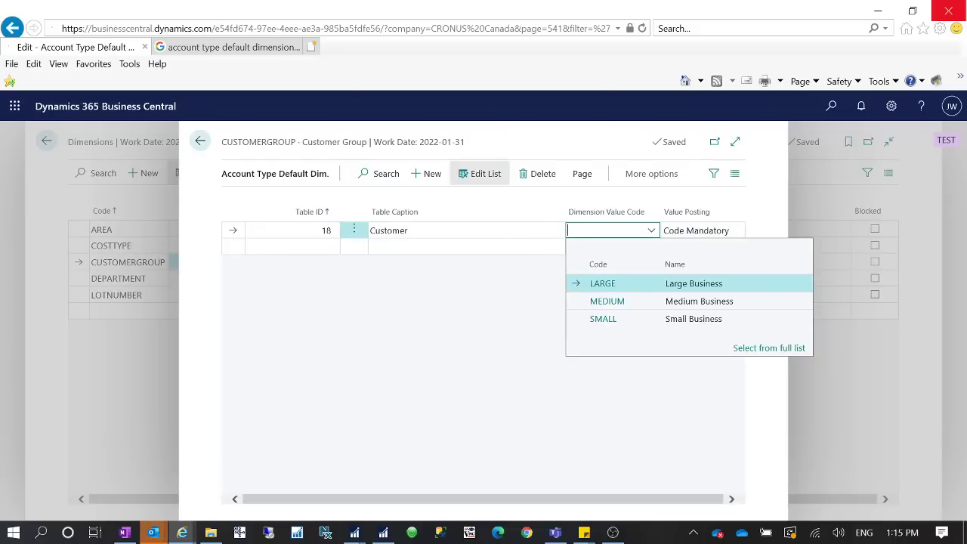
{"action": "left_click", "coordinate": [619, 327]}
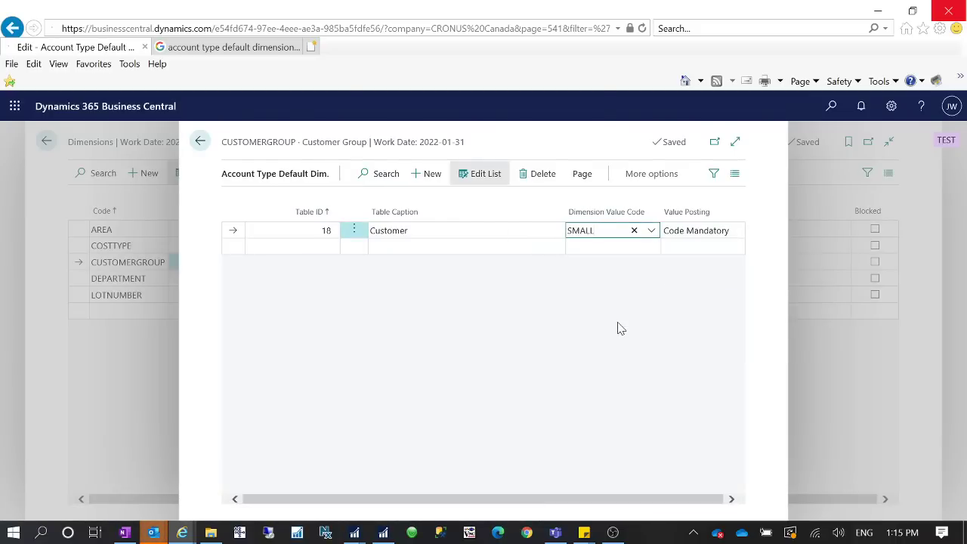
{"action": "key", "text": "Tab"}
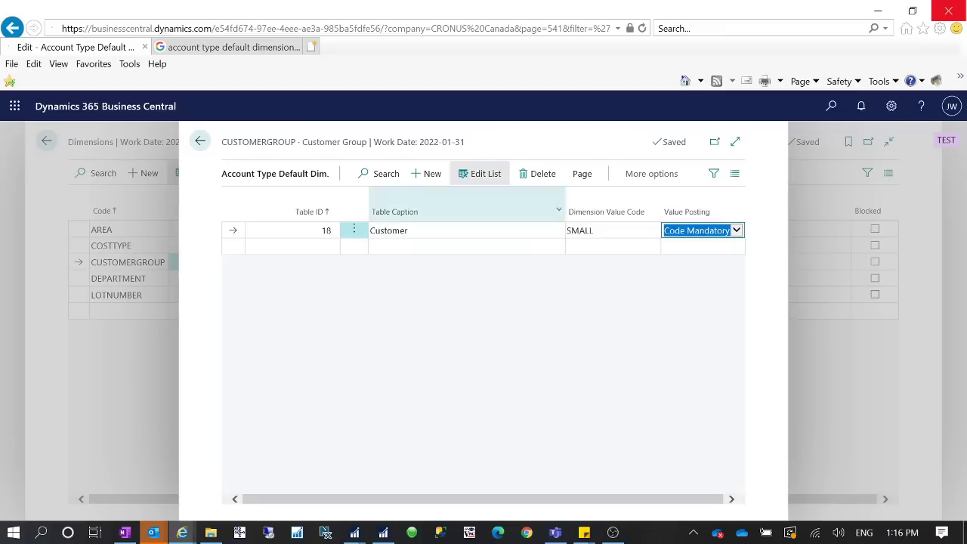
{"action": "left_click", "coordinate": [470, 334]}
{"action": "key", "text": "Escape"}
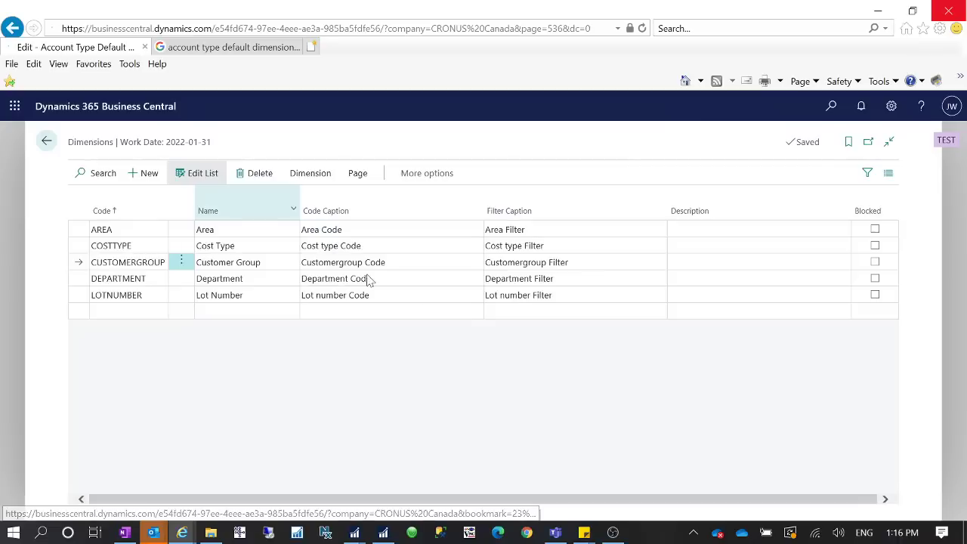
{"action": "key", "text": "Escape"}
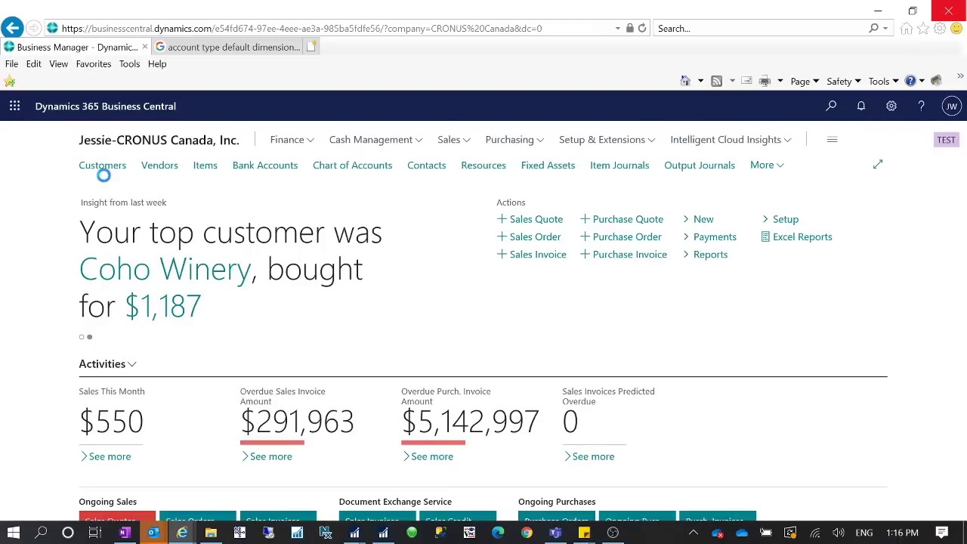
Create another new sales order for the customer TestDefaultDim from the sales orders list
{"action": "left_click", "coordinate": [107, 171]}
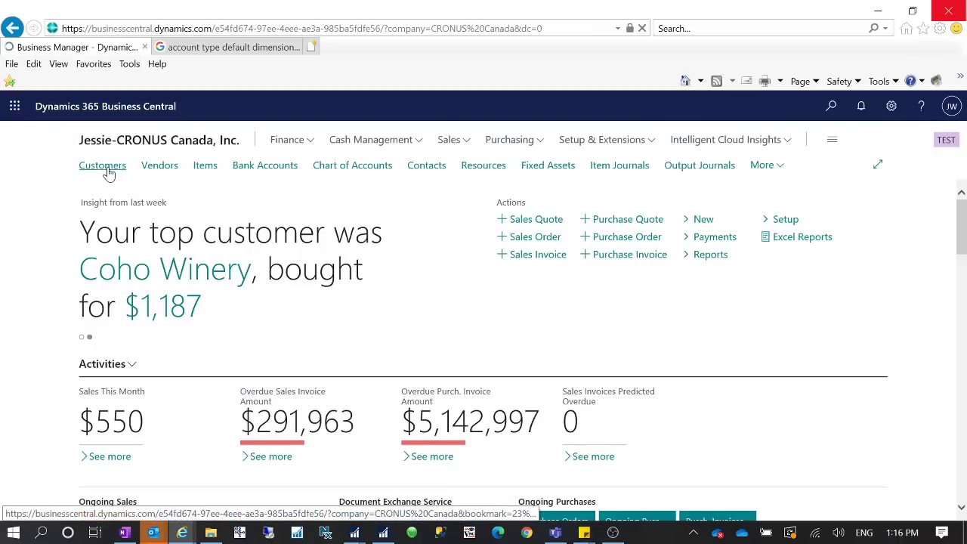
{"action": "left_click", "coordinate": [466, 143]}
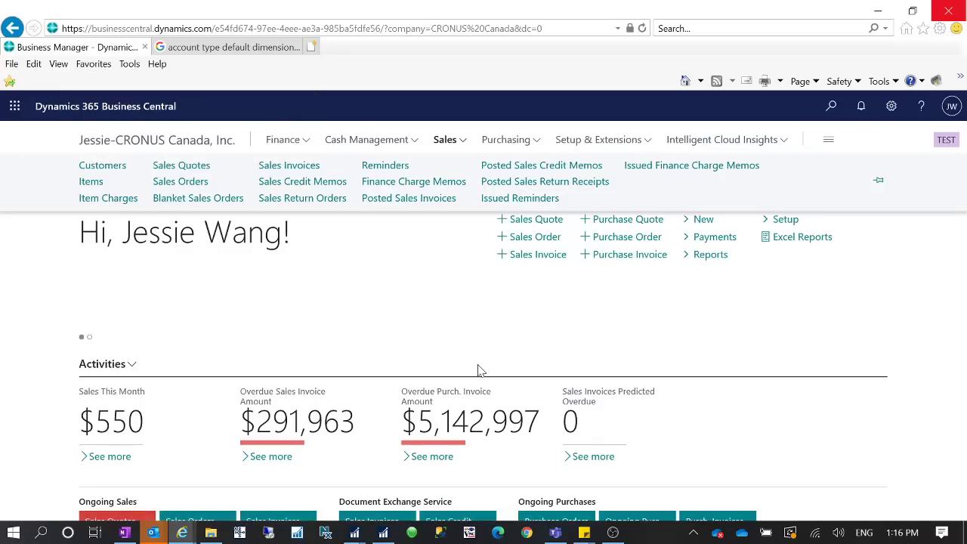
{"action": "left_click", "coordinate": [194, 189]}
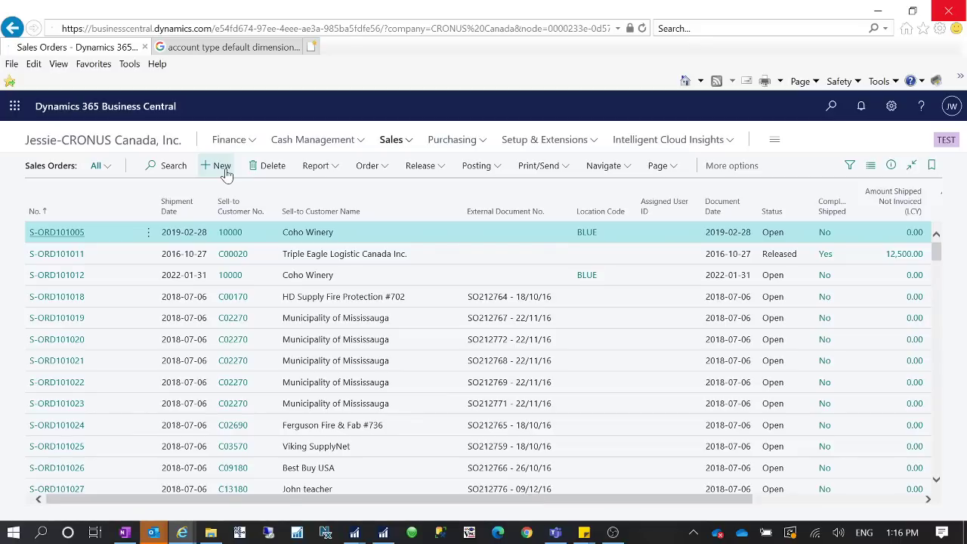
{"action": "left_click", "coordinate": [222, 167]}
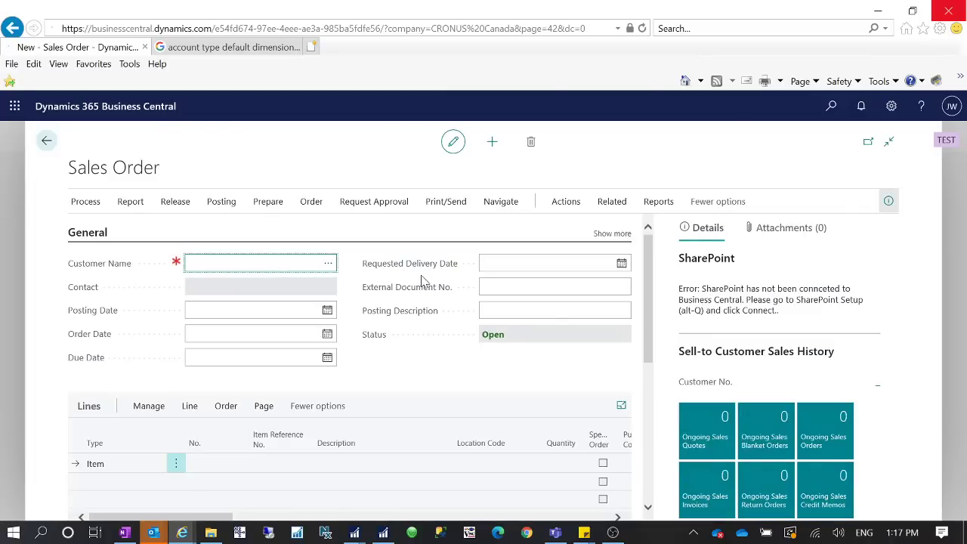
{"action": "type", "text": "testdefaultdim"}
{"action": "key", "text": "Tab"}
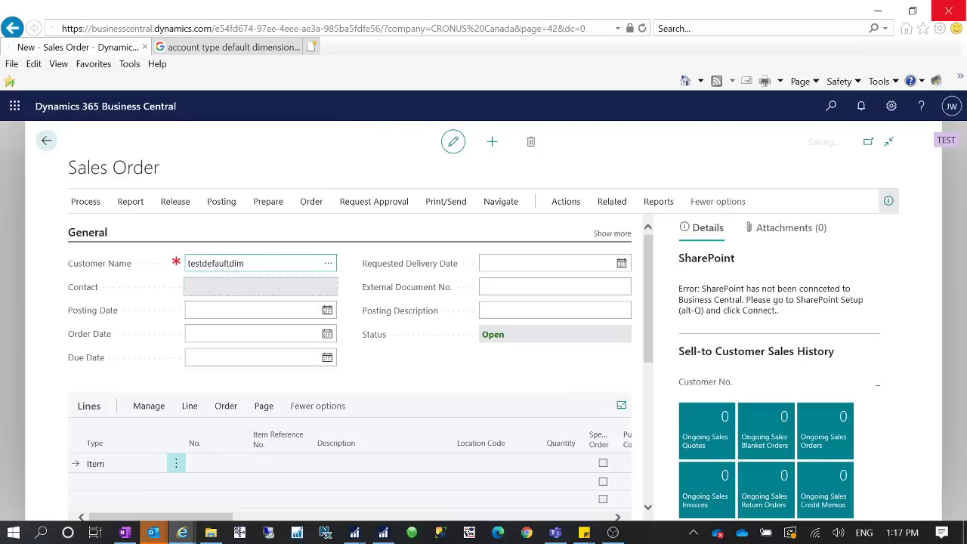
Enter item number 1004 on the first line of the new sales order
{"action": "left_click", "coordinate": [212, 480]}
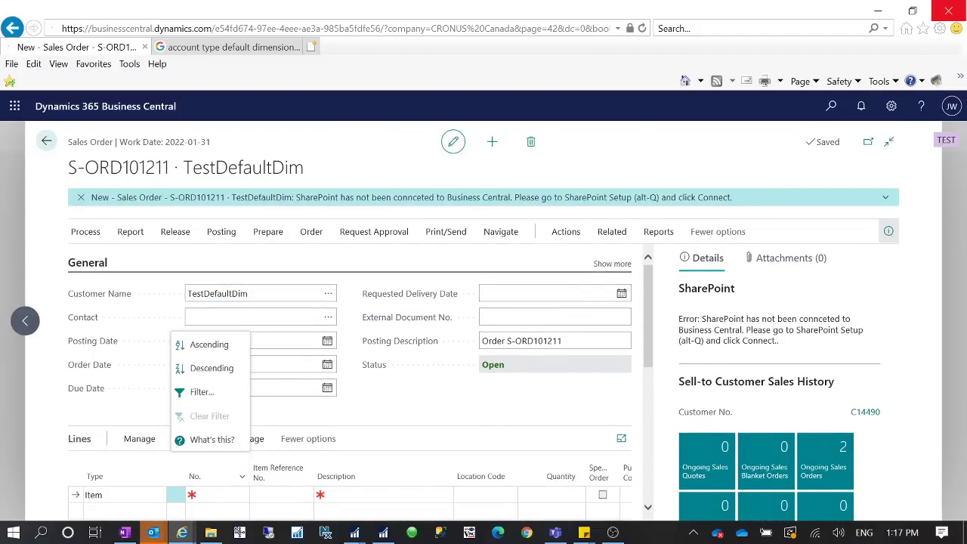
{"action": "key", "text": "Escape"}
{"action": "left_click", "coordinate": [219, 494]}
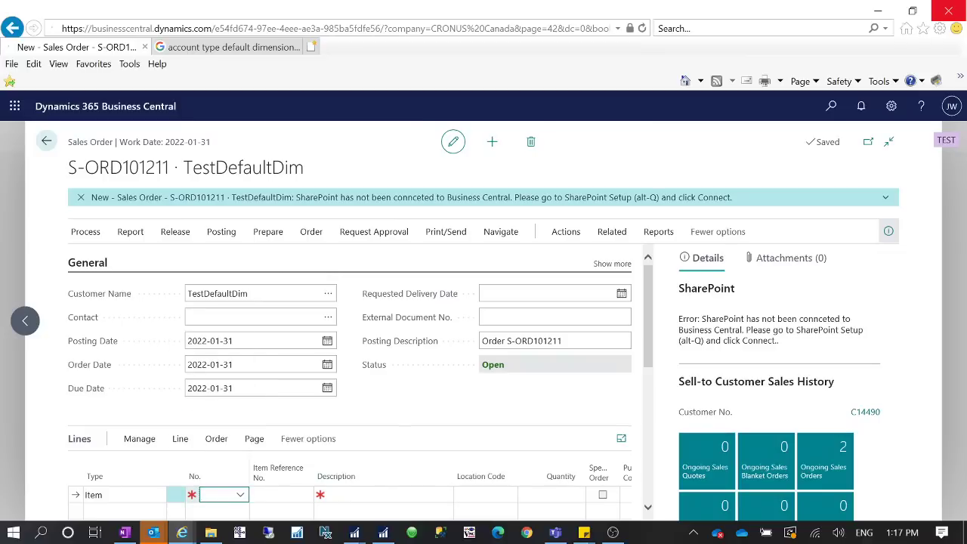
{"action": "type", "text": "1004"}
{"action": "key", "text": "Tab"}
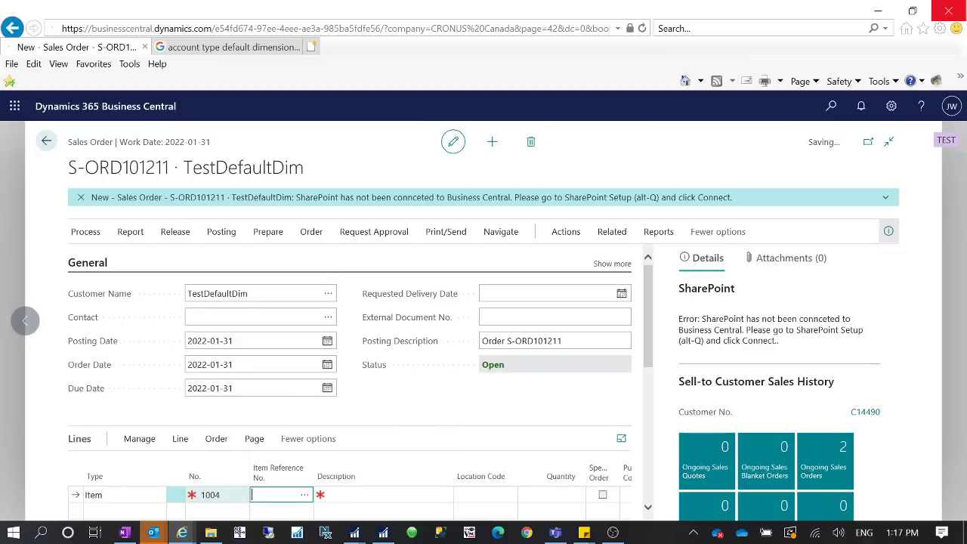
Set the new order's item 1004 line to location code BLUE and quantity 1
{"action": "key", "text": "Tab"}
{"action": "key", "text": "Tab"}
{"action": "type", "text": "blue"}
{"action": "key", "text": "Tab"}
{"action": "type", "text": "1"}
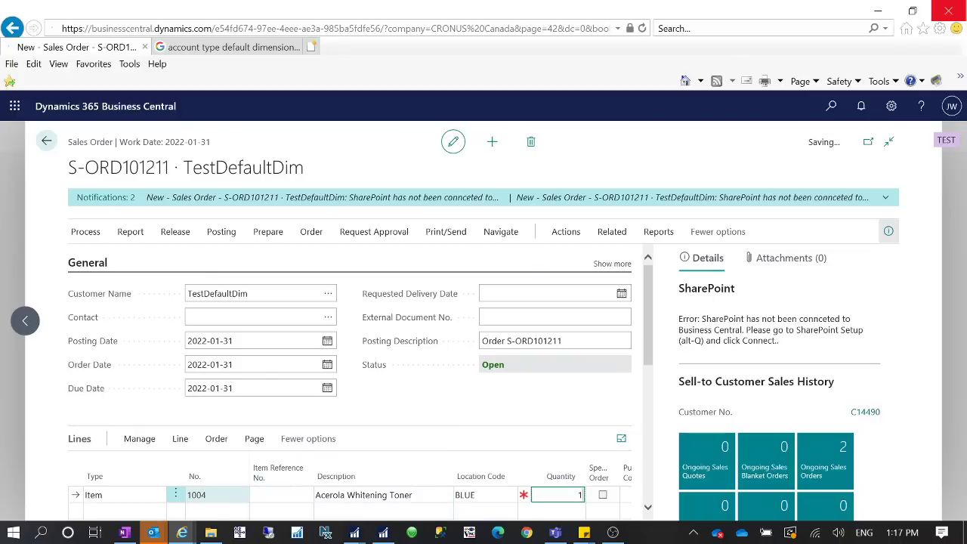
{"action": "left_click", "coordinate": [521, 341]}
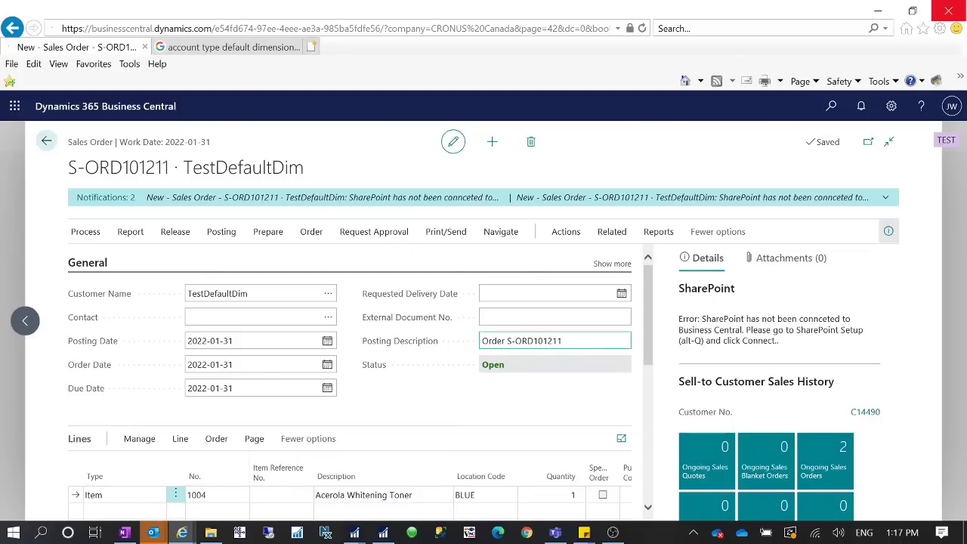
{"action": "scroll", "coordinate": [171, 262], "scroll_direction": "down", "scroll_amount": 3}
{"action": "scroll", "coordinate": [170, 262], "scroll_direction": "up", "scroll_amount": 3}
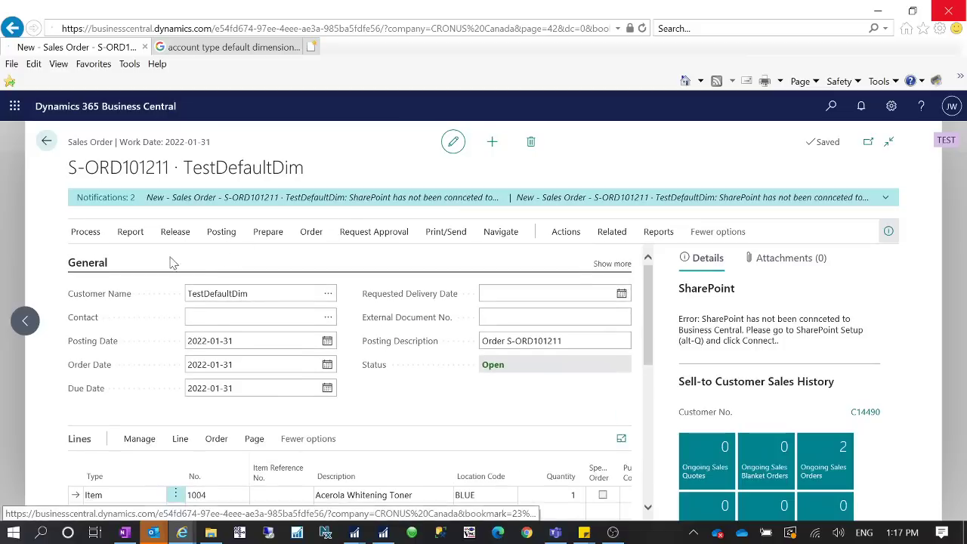
Post the new sales order with Ship and Invoice and open the posted invoice
{"action": "left_click", "coordinate": [221, 234]}
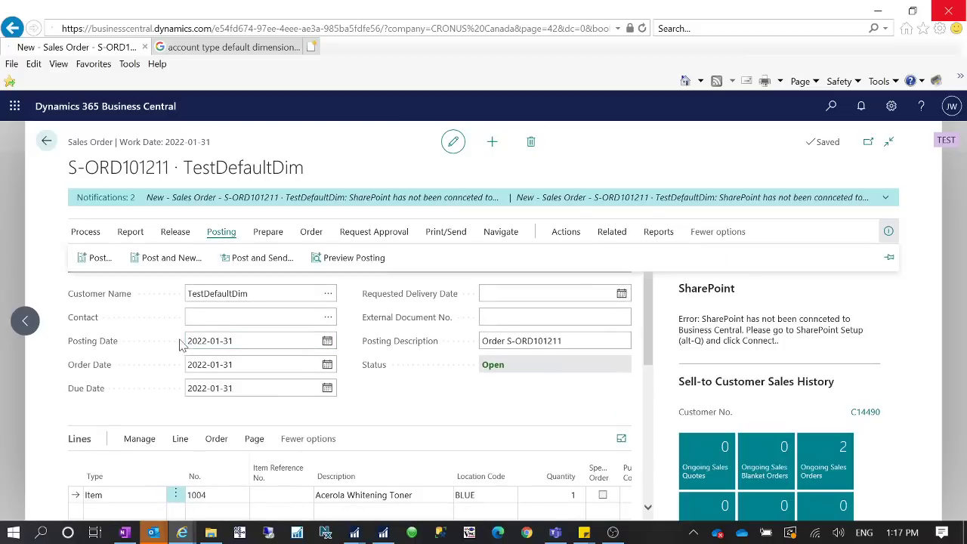
{"action": "left_click", "coordinate": [98, 258]}
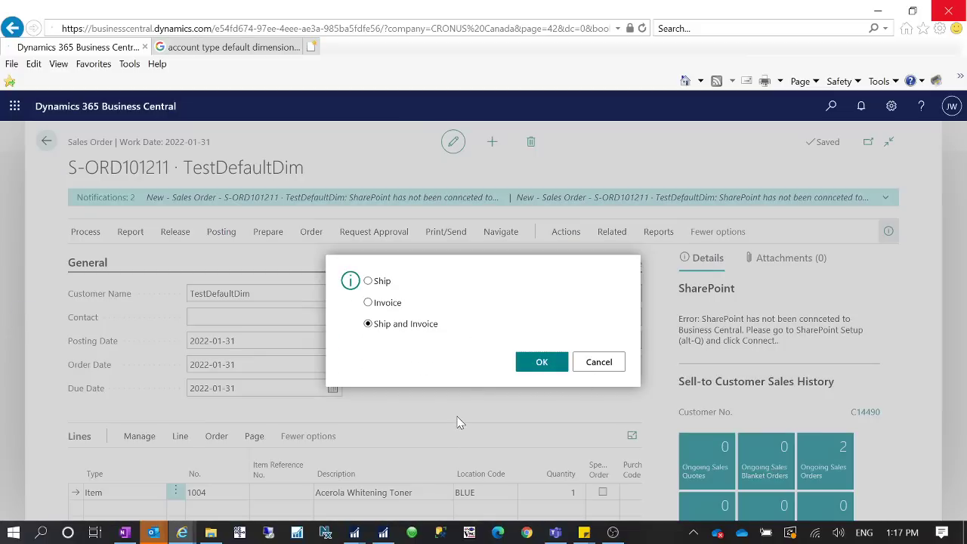
{"action": "key", "text": "Return"}
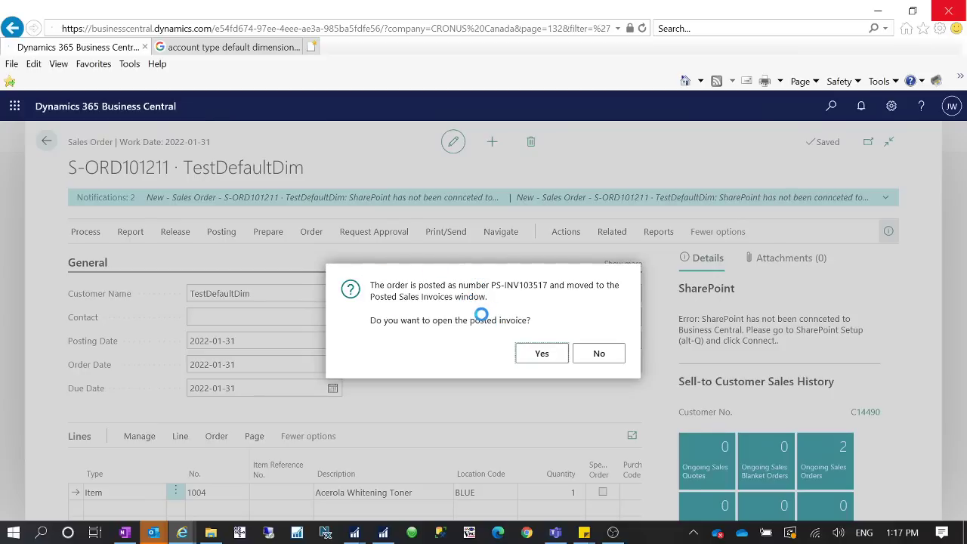
{"action": "left_click", "coordinate": [534, 356]}
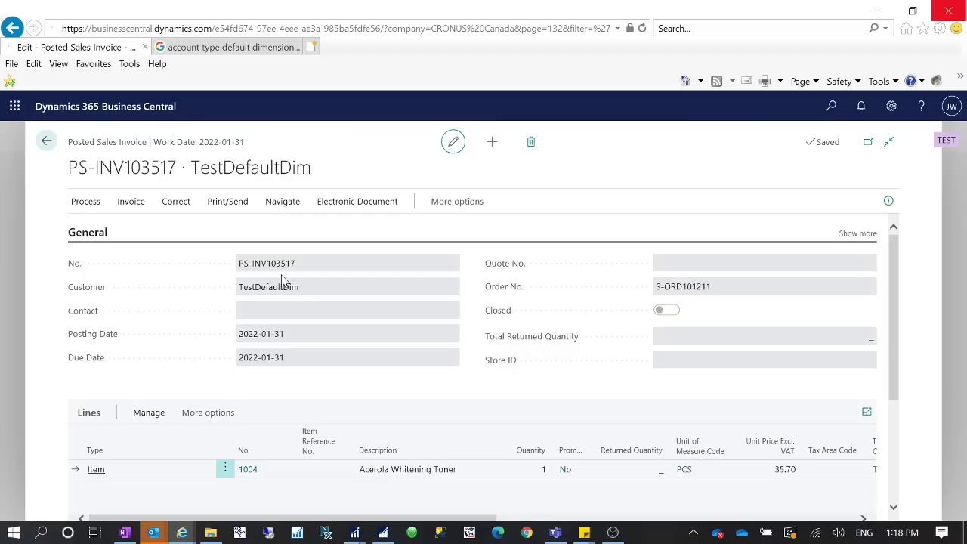
{"action": "left_click", "coordinate": [131, 203]}
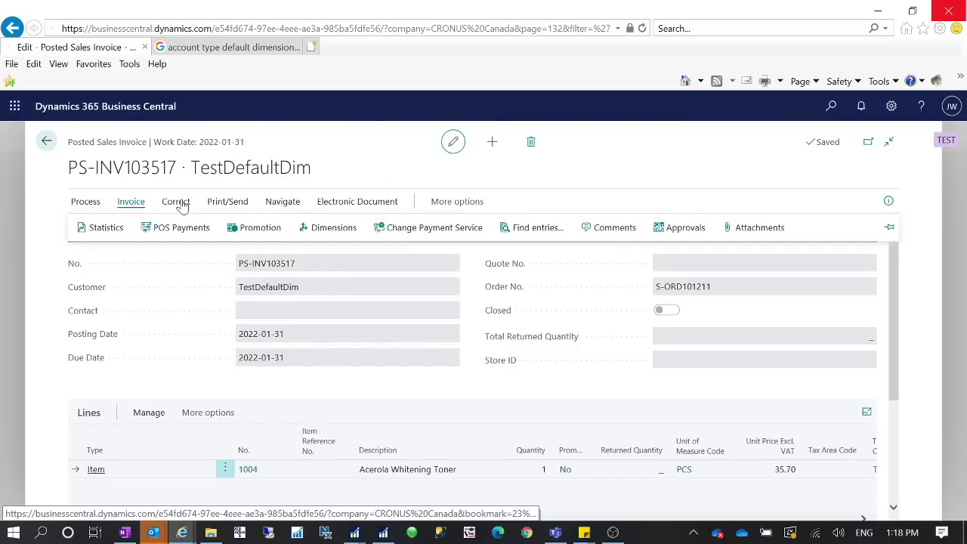
{"action": "left_click", "coordinate": [283, 204]}
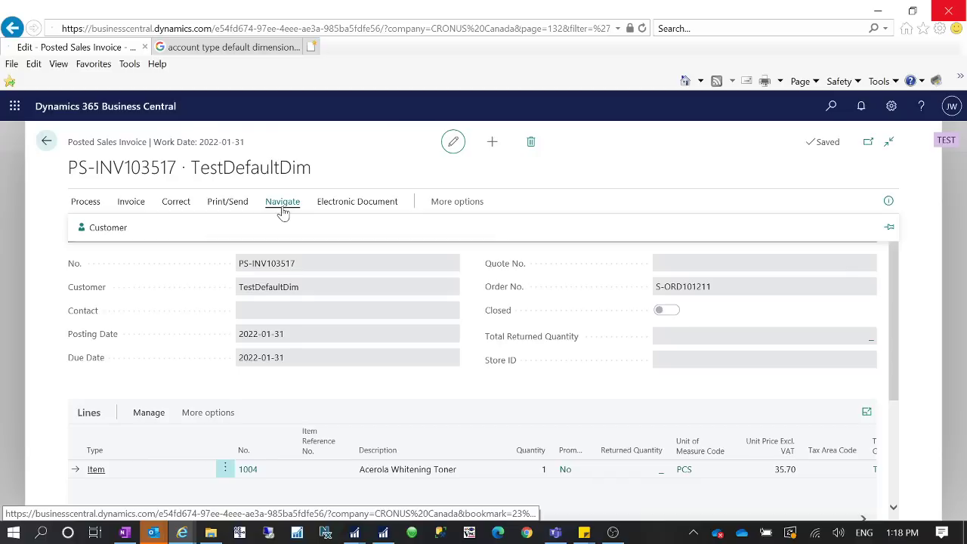
{"action": "left_click", "coordinate": [94, 203]}
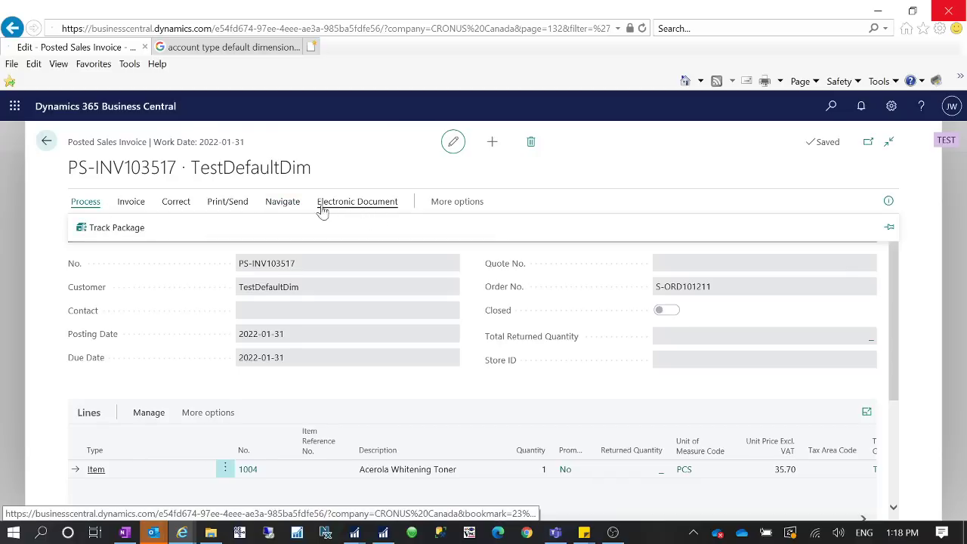
{"action": "left_click", "coordinate": [285, 206]}
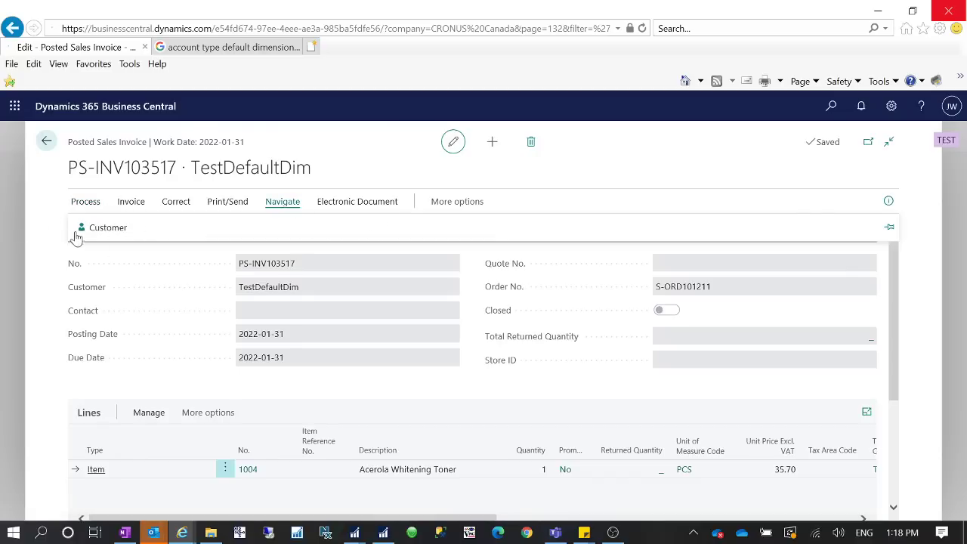
{"action": "left_click", "coordinate": [448, 203]}
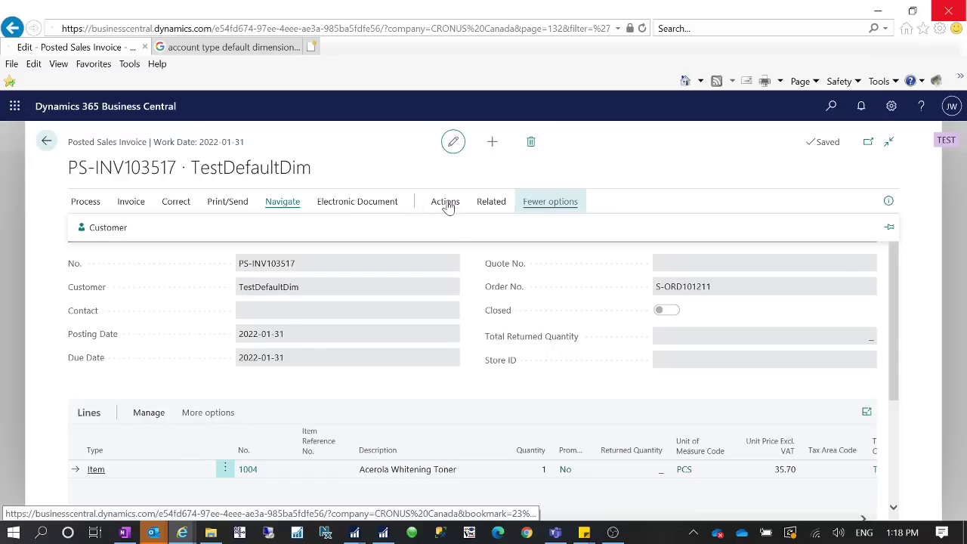
{"action": "left_click", "coordinate": [447, 204]}
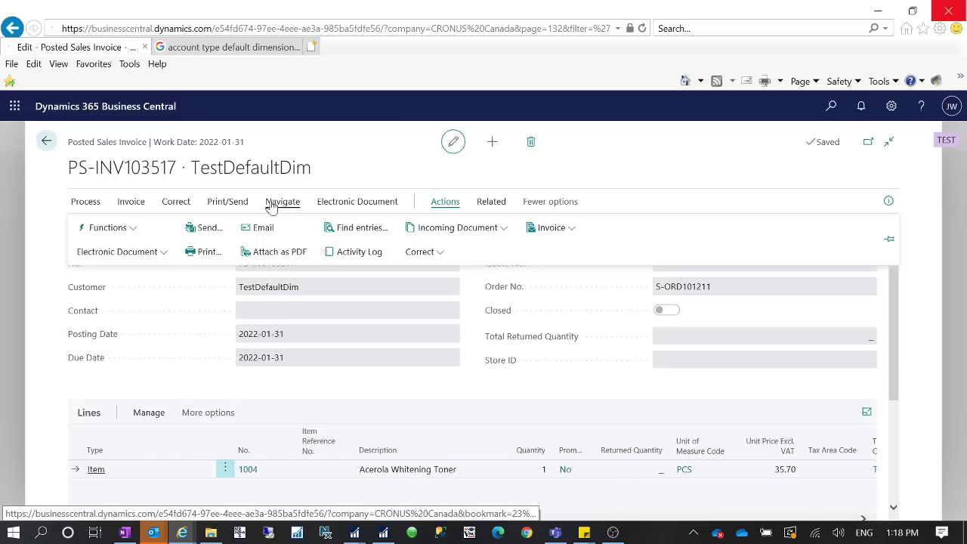
{"action": "left_click", "coordinate": [491, 206]}
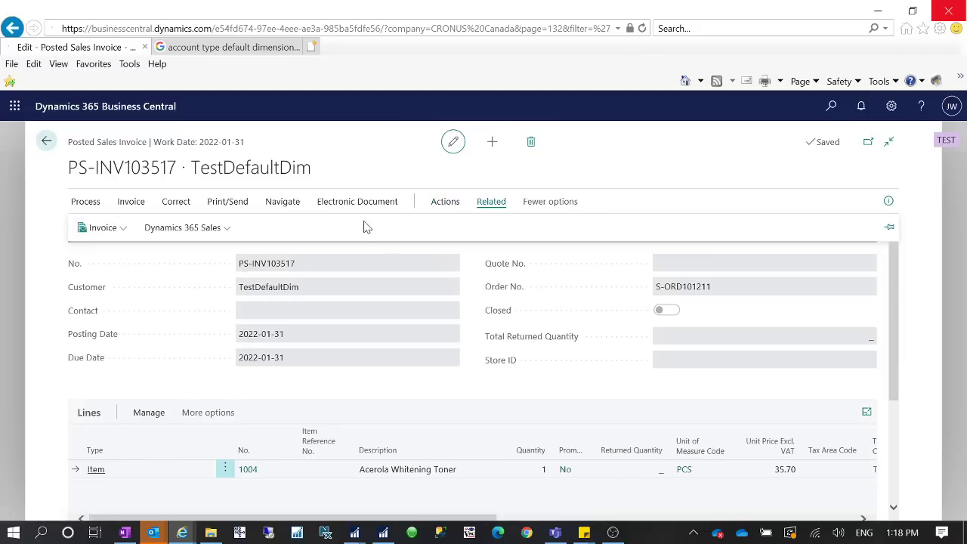
{"action": "left_click", "coordinate": [284, 205]}
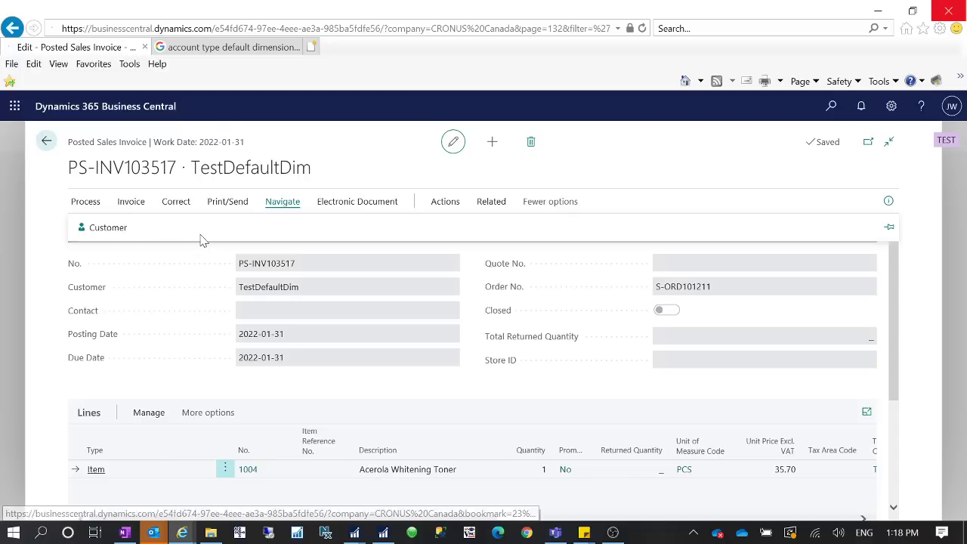
{"action": "left_click", "coordinate": [541, 208]}
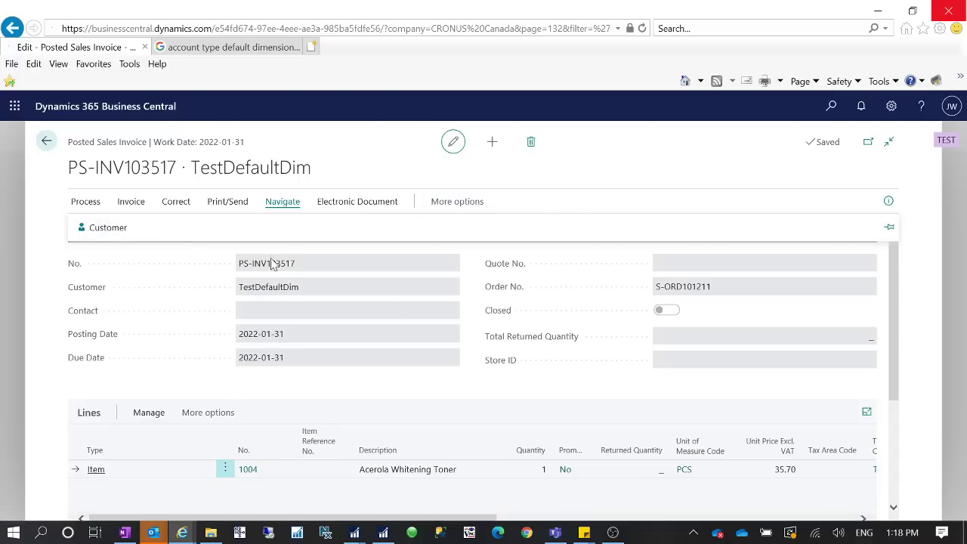
{"action": "key", "text": "ctrl+d"}
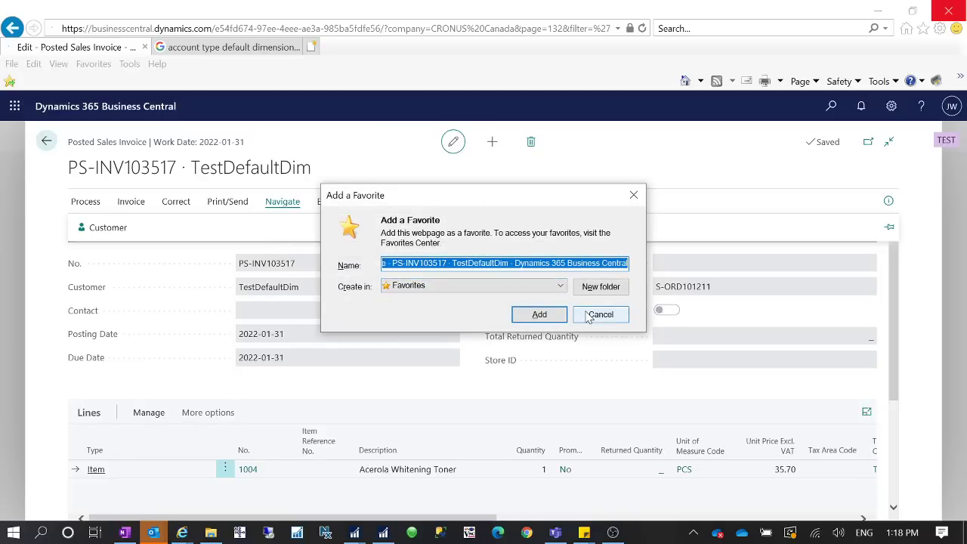
{"action": "left_click", "coordinate": [600, 314]}
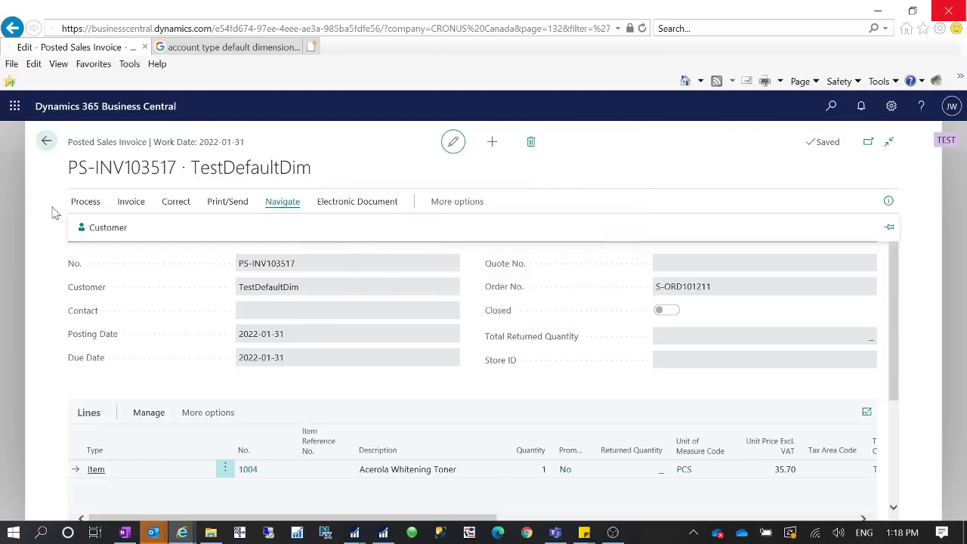
Open the posted sales invoice's header dimensions and check the dimension and value code recorded in its dimension set entries
{"action": "left_click", "coordinate": [87, 205]}
{"action": "left_click", "coordinate": [122, 205]}
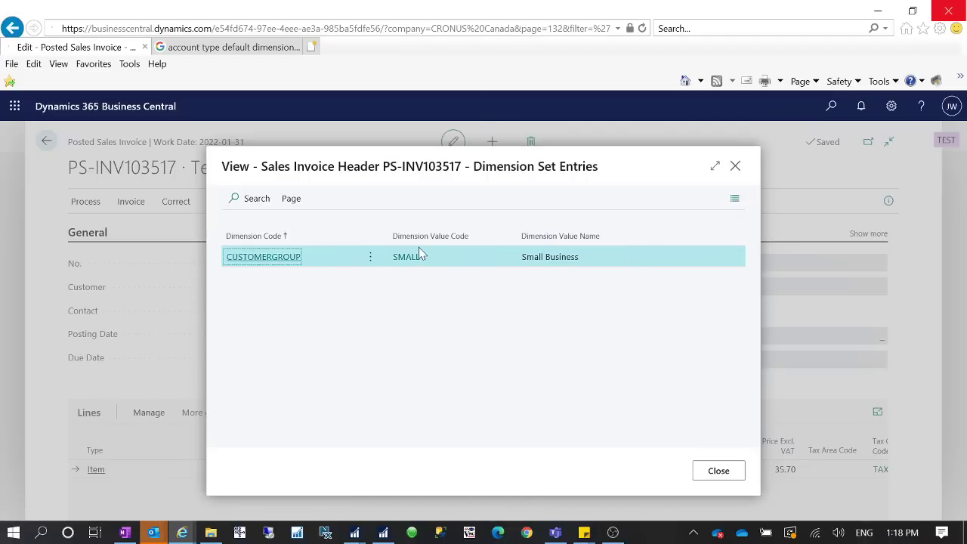
{"action": "left_click", "coordinate": [734, 166]}
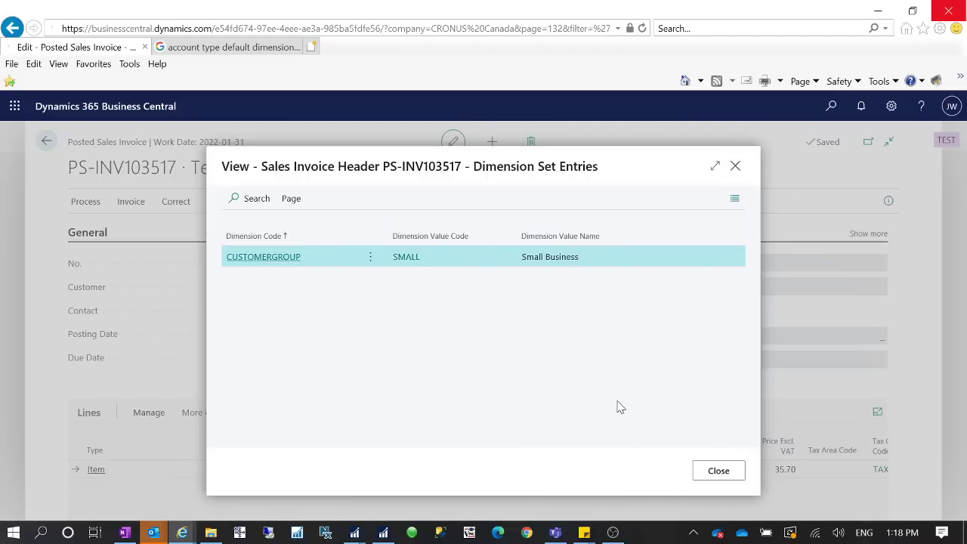